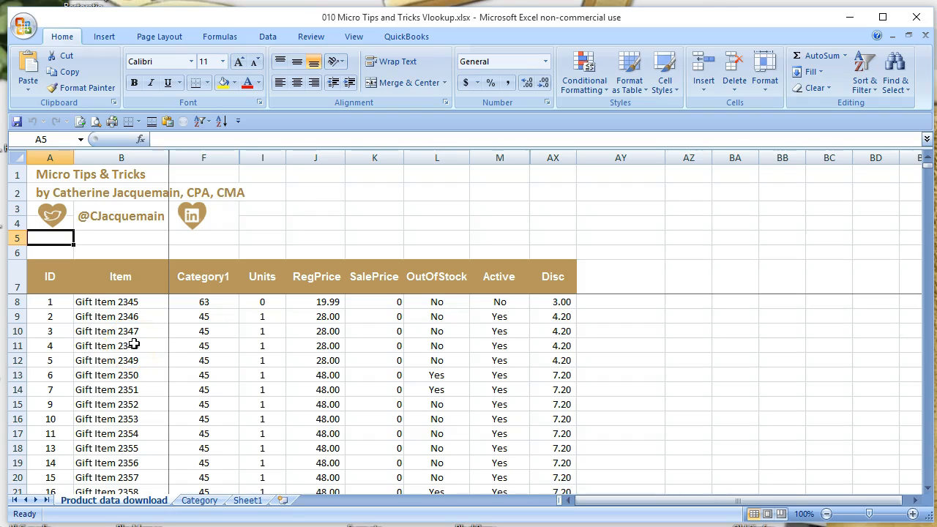
Step: Examine the product list down to its last row and compare its Category1 codes with the names on the Category sheet
click(496, 310)
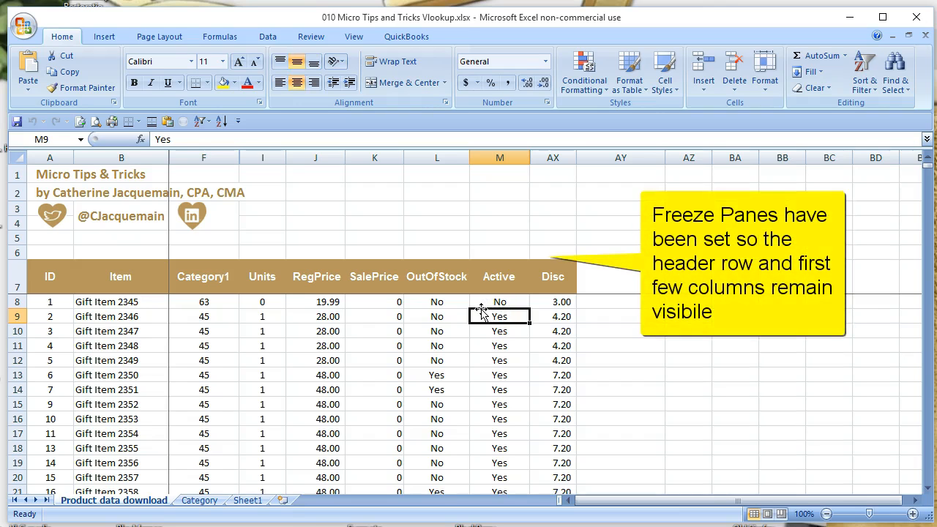
key(Down)
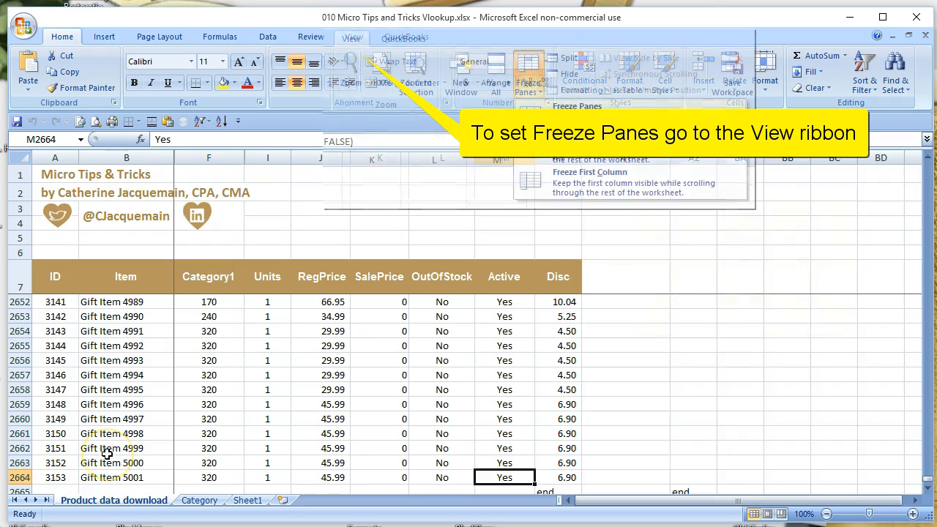
click(106, 449)
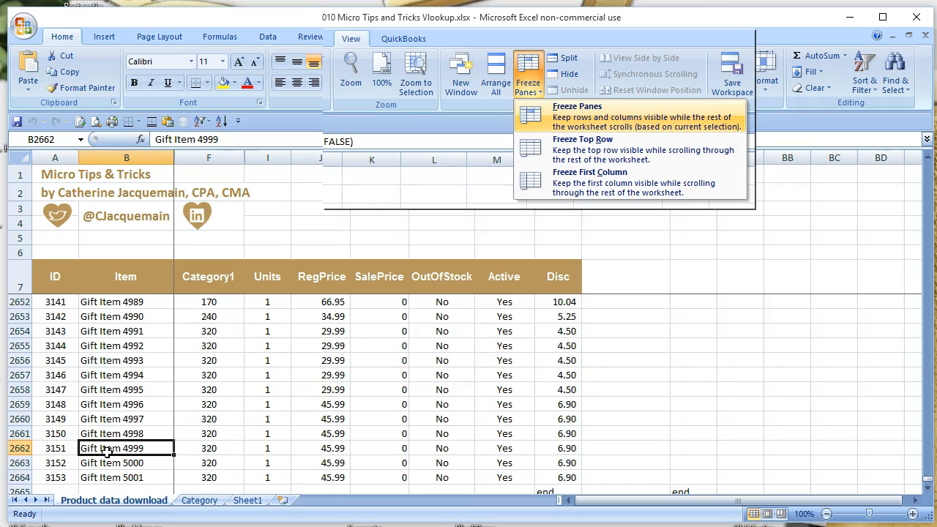
key(ctrl+Home)
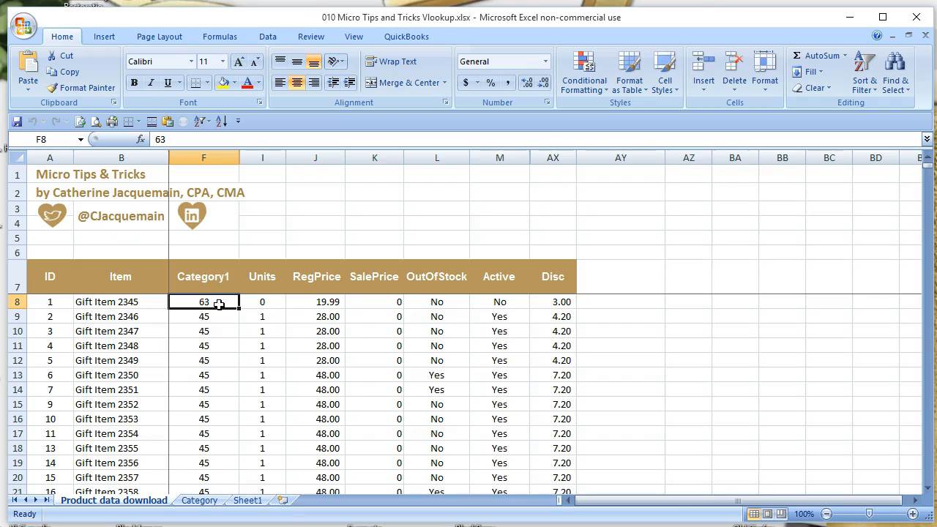
click(199, 501)
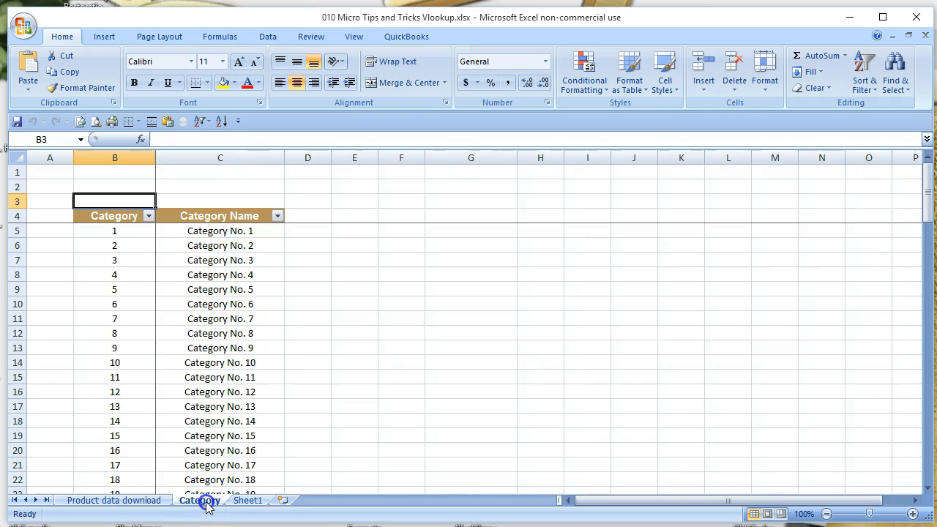
click(227, 448)
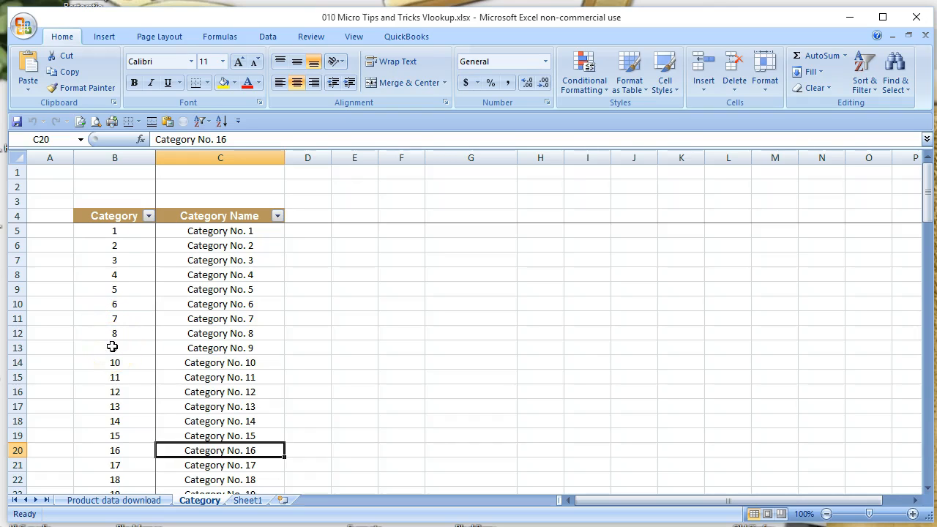
click(119, 501)
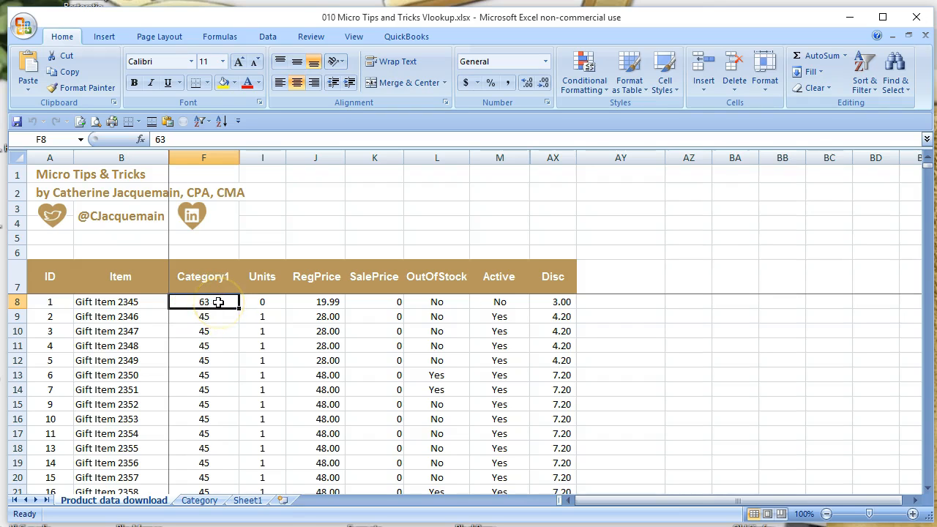
click(204, 501)
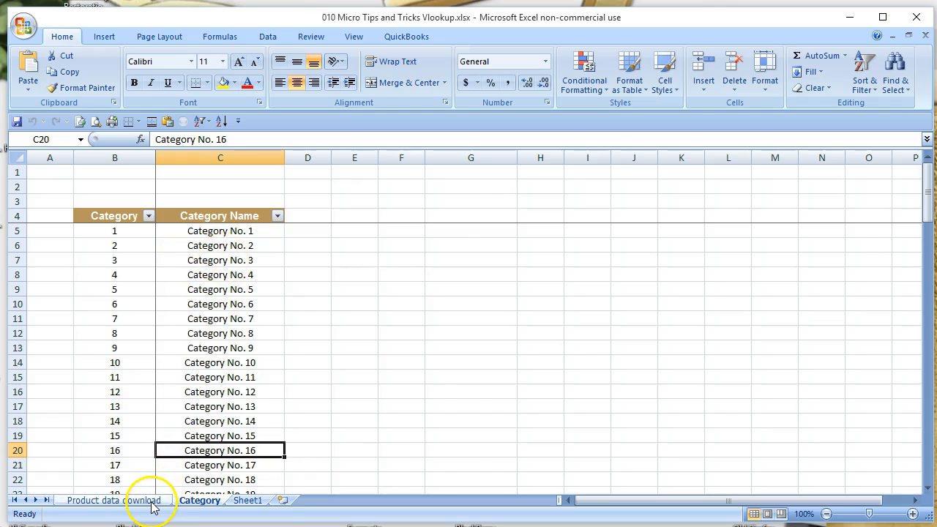
click(117, 500)
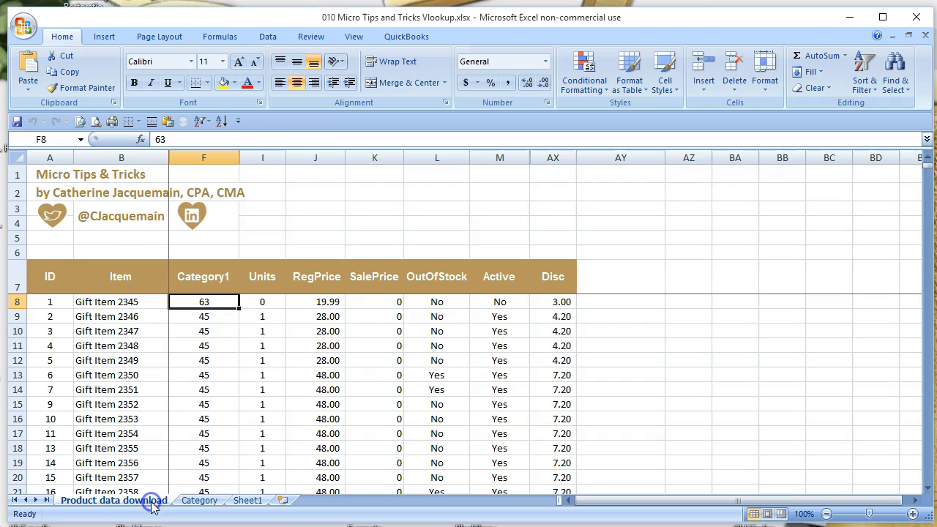
Step: Copy the Disc header into AY7 of the Product data download sheet and replace its text with "Category Name"
click(548, 282)
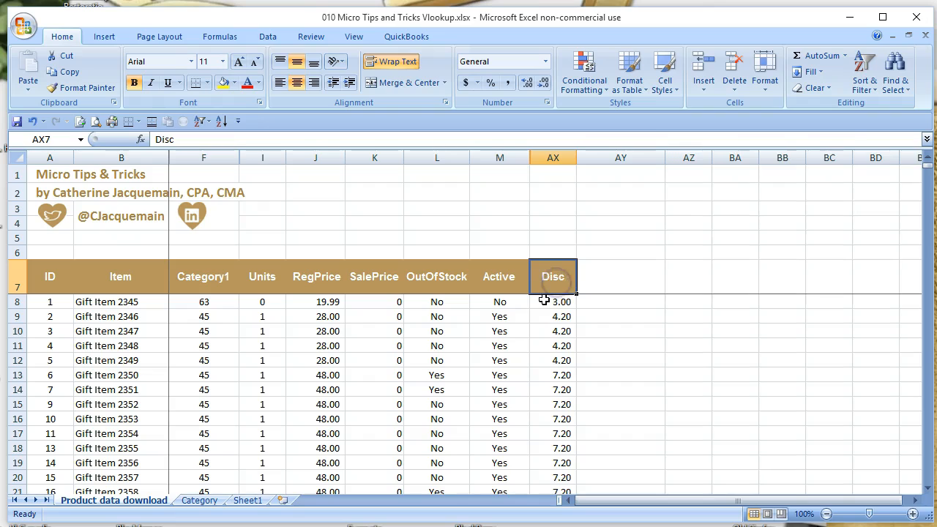
key(ctrl+c)
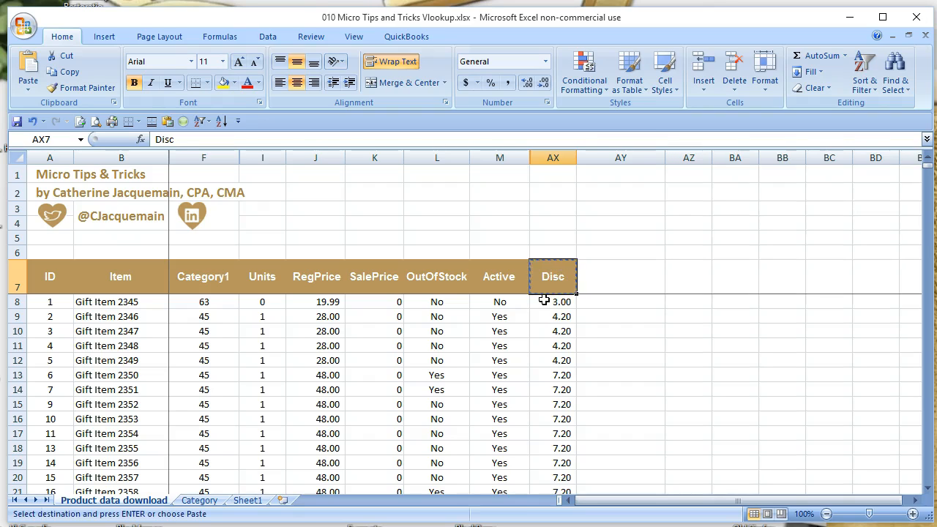
key(Right)
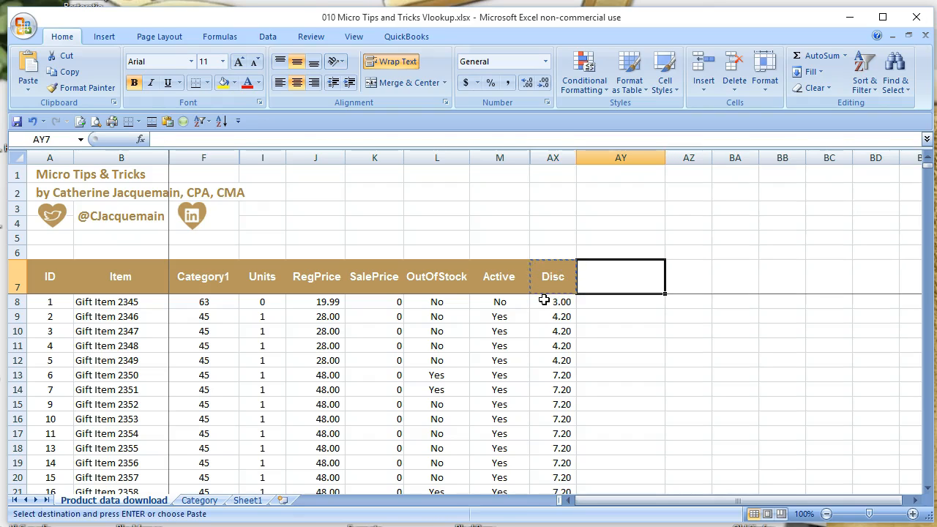
key(ctrl+v)
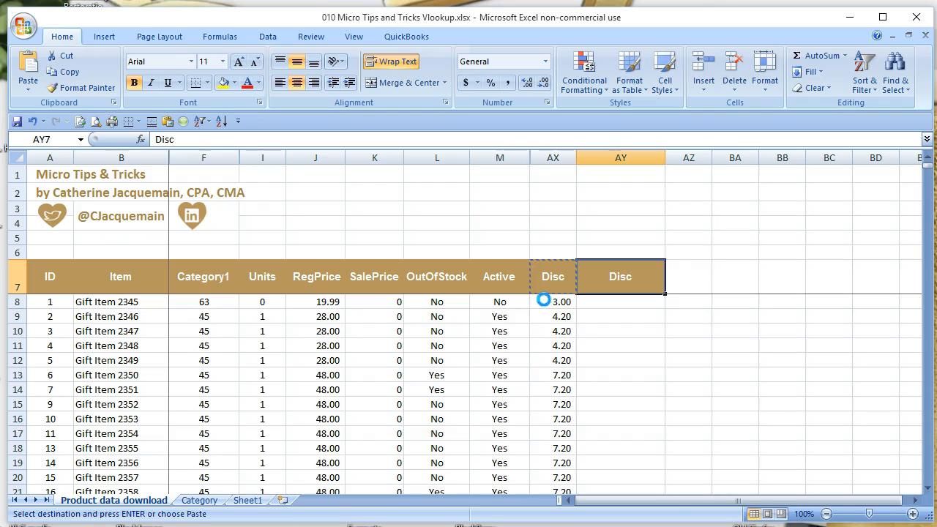
text(Cate)
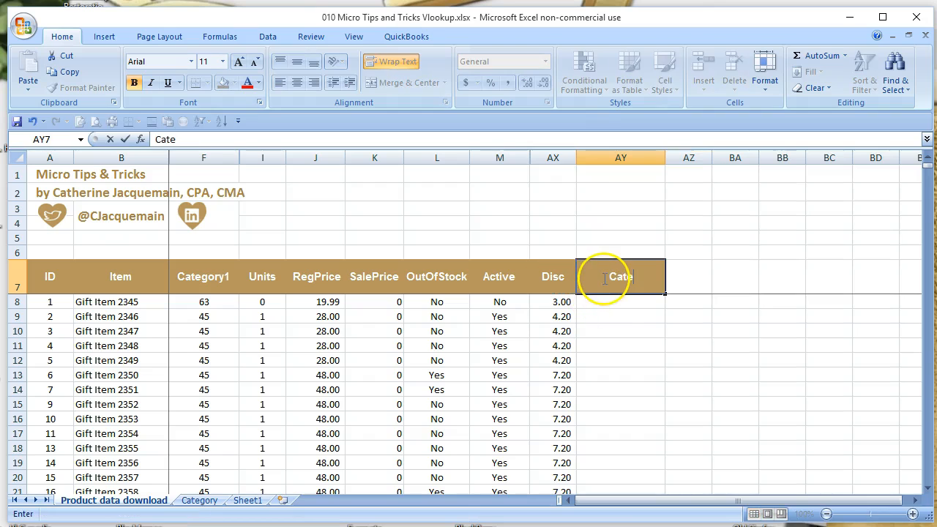
text(gory )
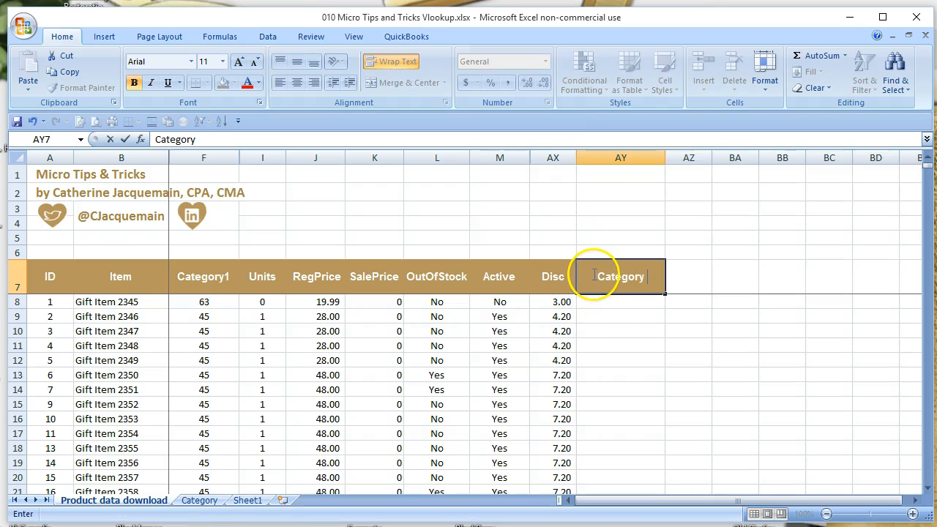
text(Name)
key(Return)
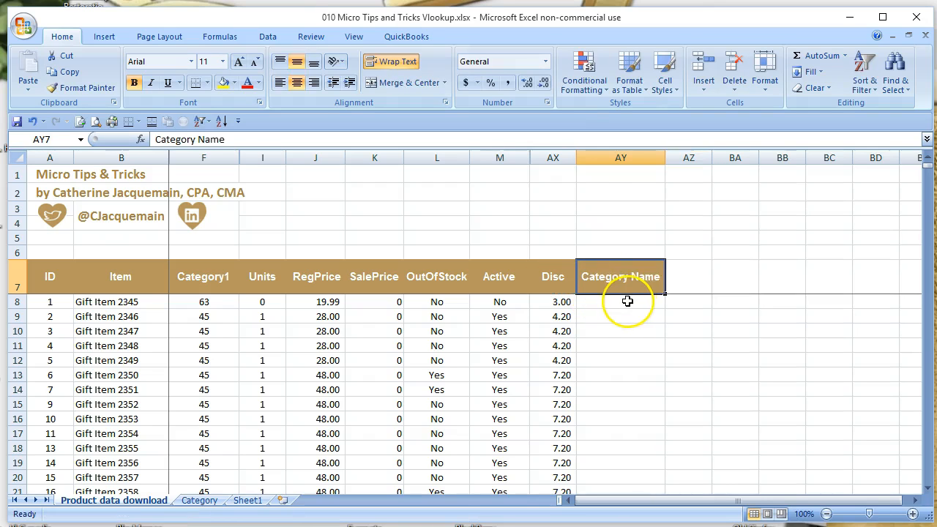
Step: Insert a VLOOKUP function into AY8, the first cell under the Category Name header
click(631, 288)
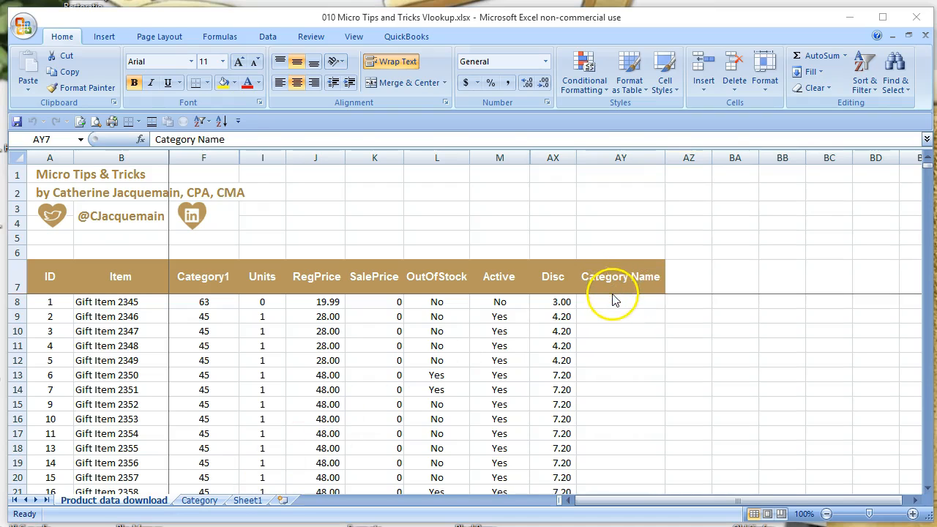
click(612, 300)
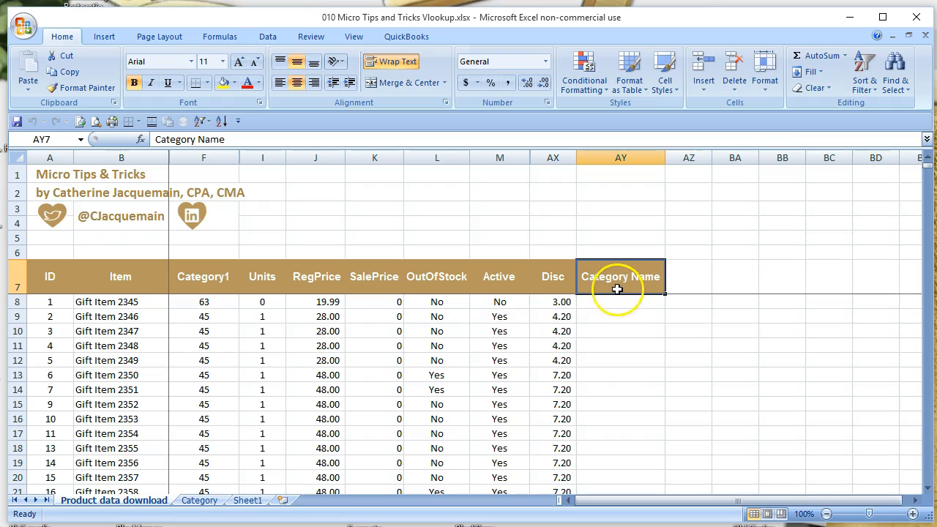
key(Return)
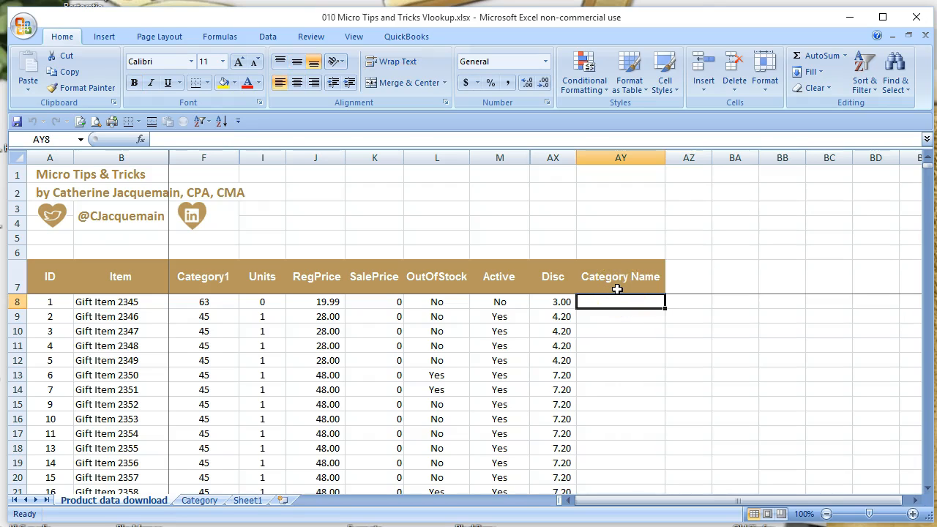
click(142, 140)
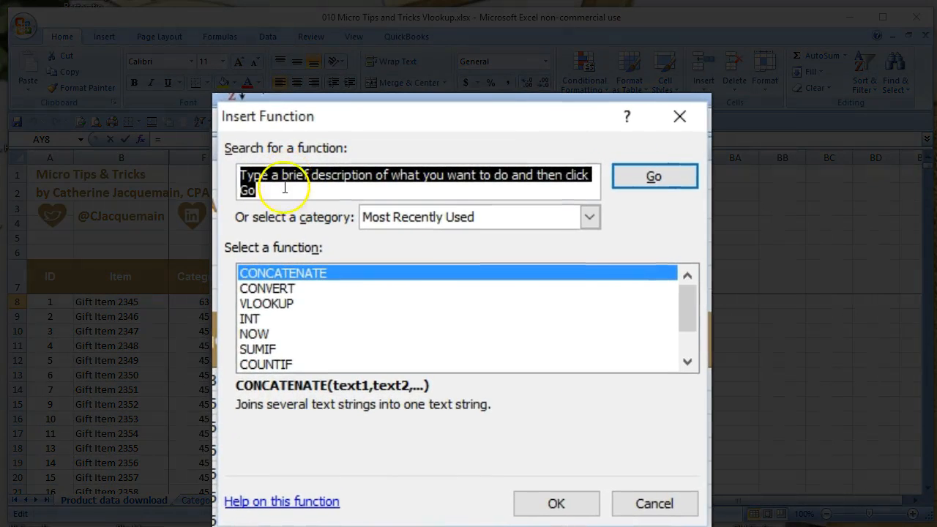
click(287, 305)
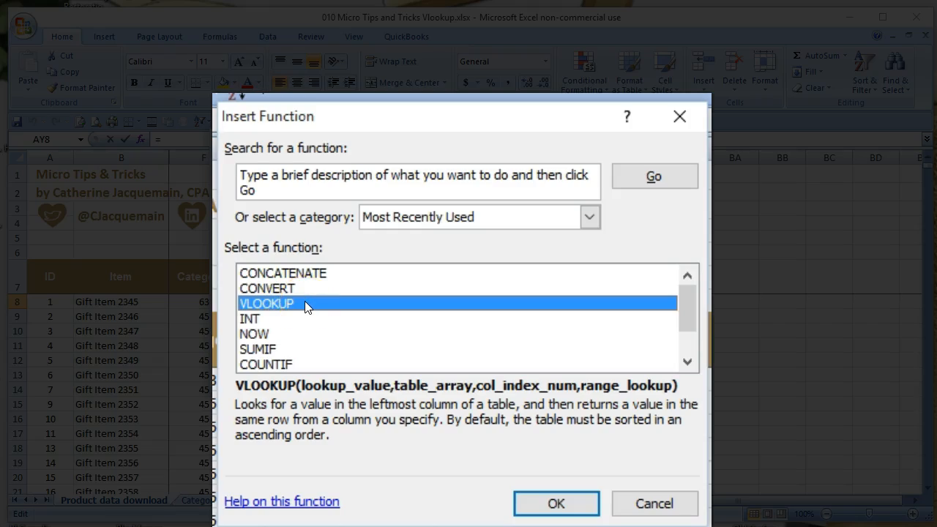
double_click(305, 303)
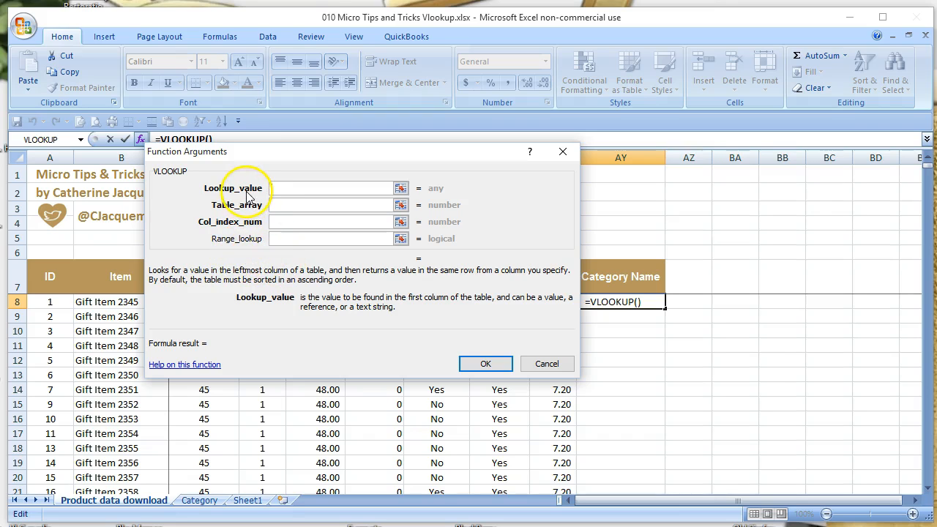
Step: Set the VLOOKUP lookup value to F8, the first product's Category1 code
click(400, 189)
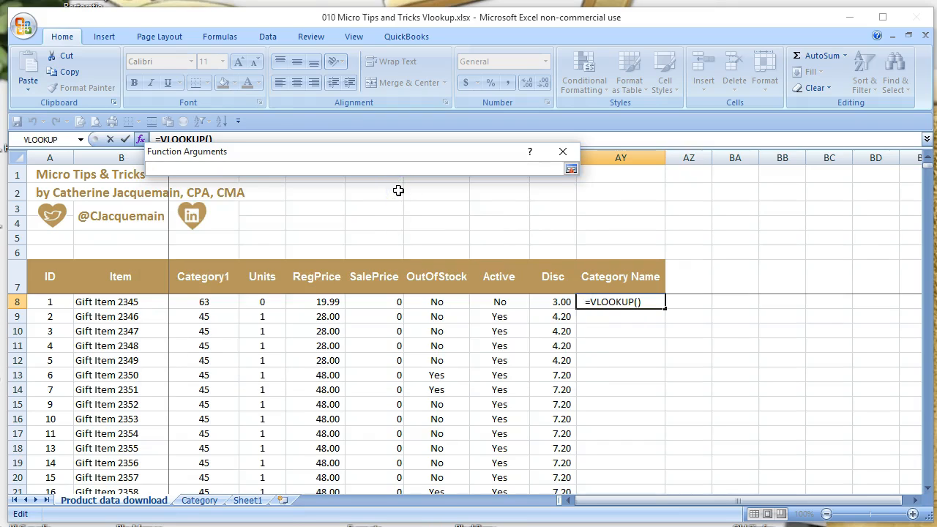
click(213, 305)
click(570, 169)
click(571, 169)
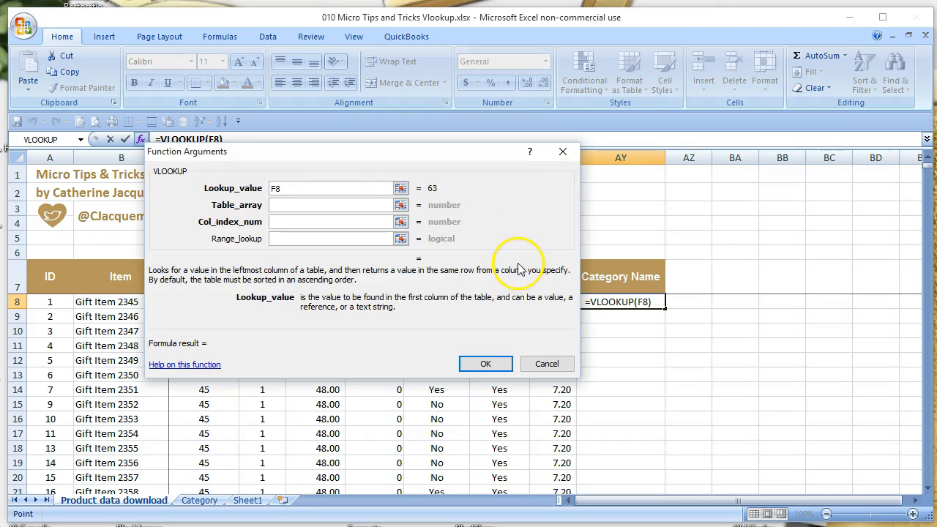
Step: Set the VLOOKUP table array to the range B4:C99 on the Category sheet, headers included
click(336, 205)
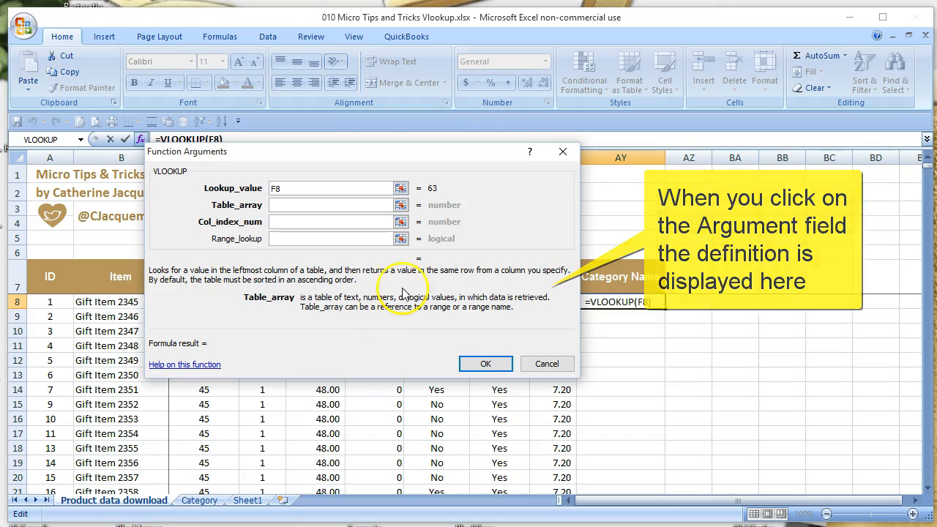
click(400, 205)
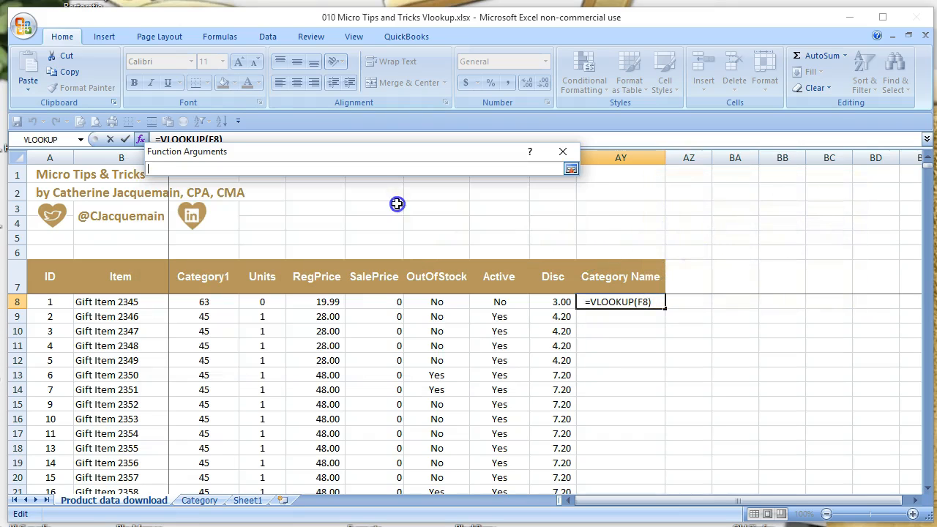
click(201, 501)
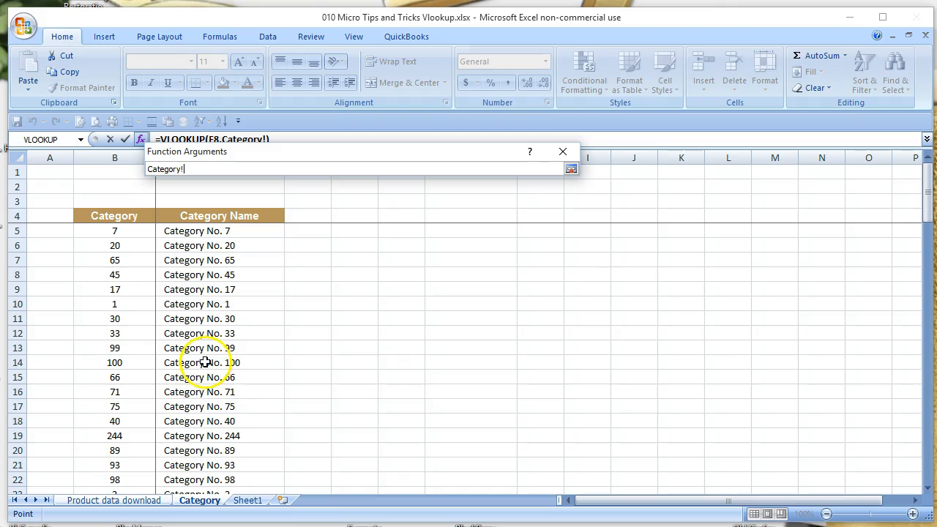
click(114, 214)
drag(114, 215, 200, 216)
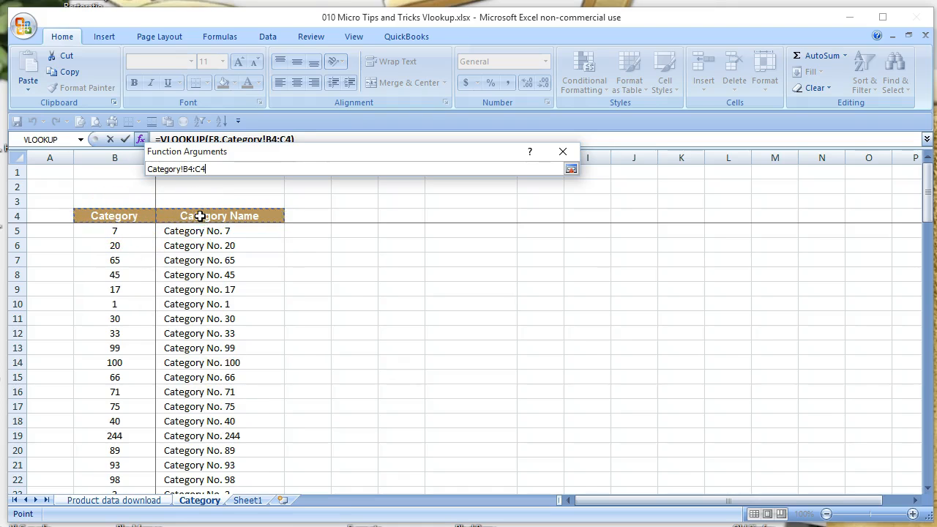
key(End)
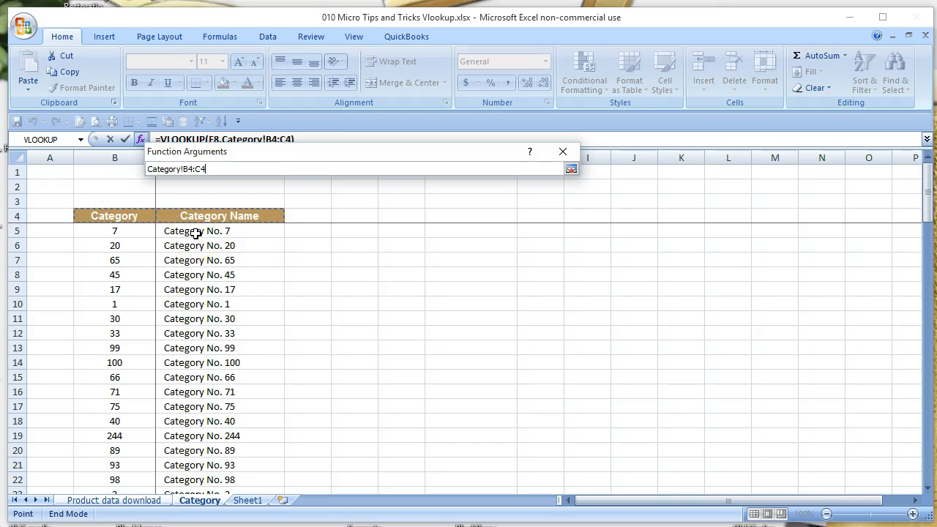
key(shift+Down)
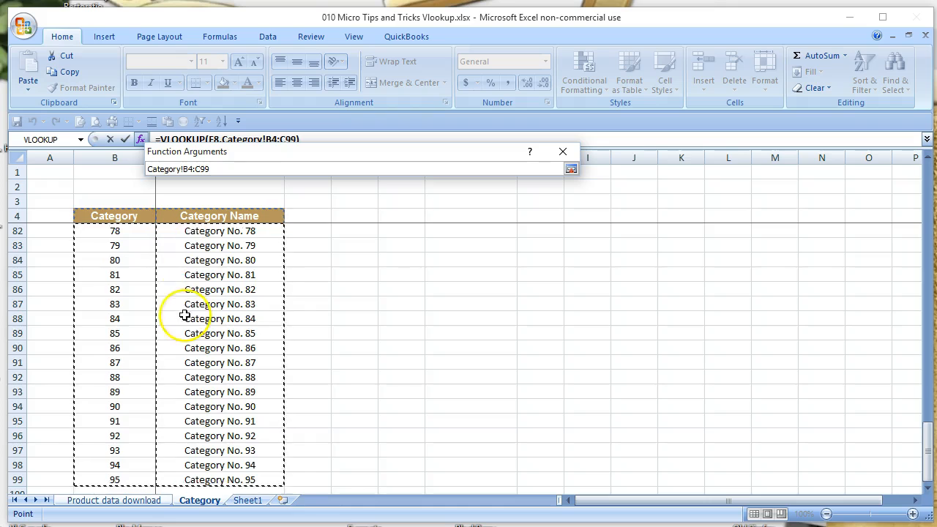
scroll(184, 300, up, 20)
scroll(183, 290, up, 5)
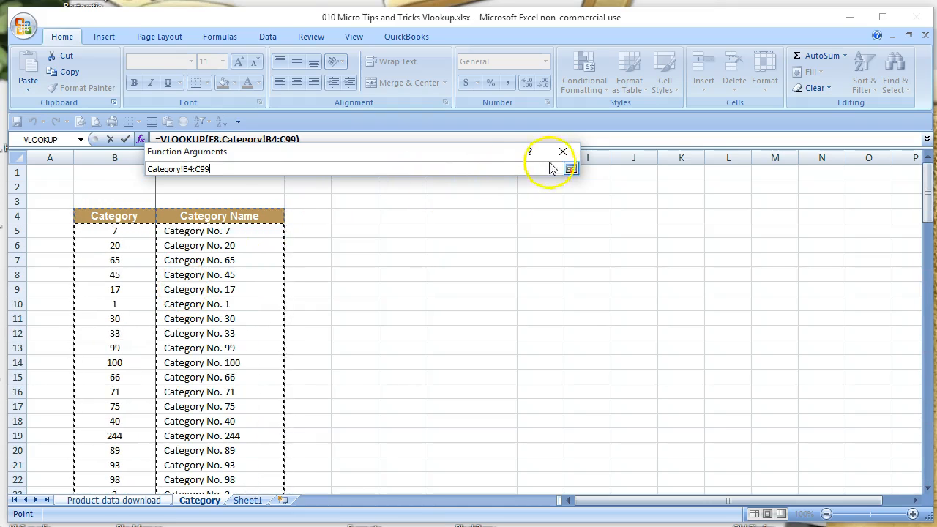
click(571, 168)
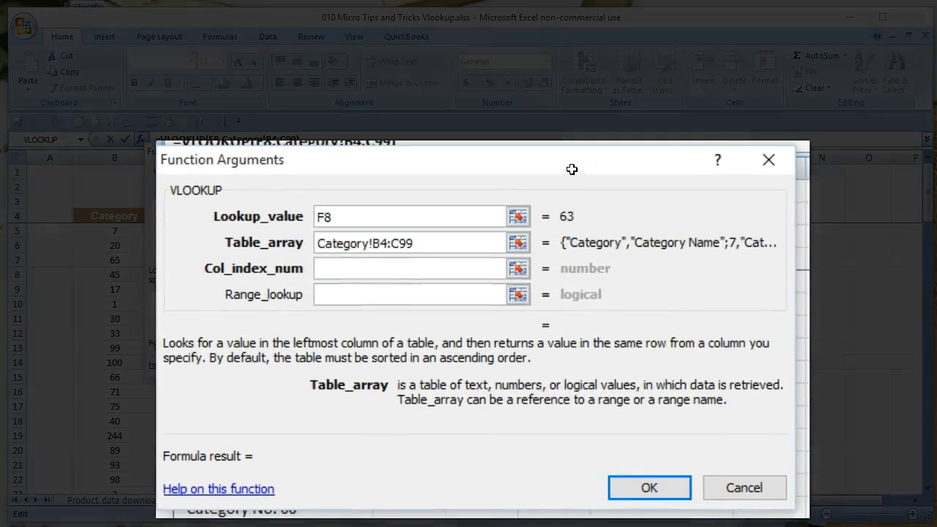
Step: Make both cell references of the table array absolute, giving Category!$B$4:$C$99
click(380, 242)
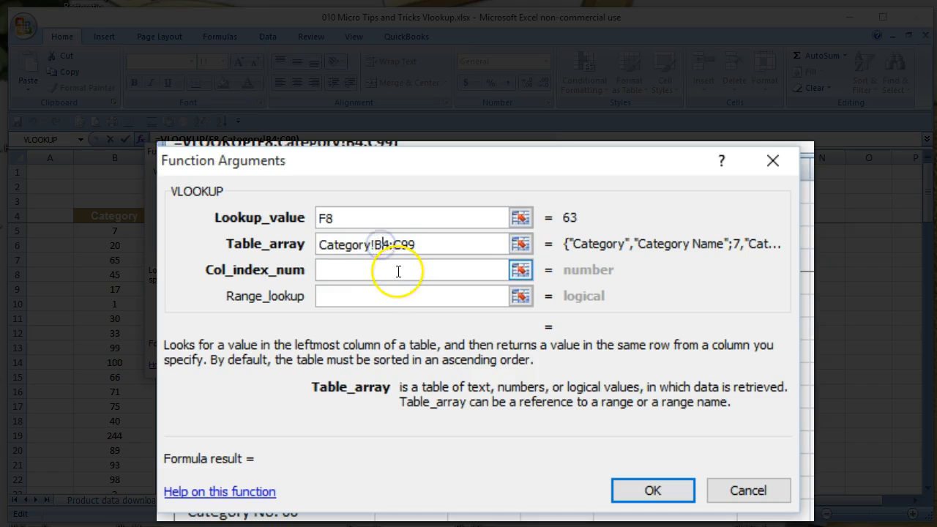
key(F4)
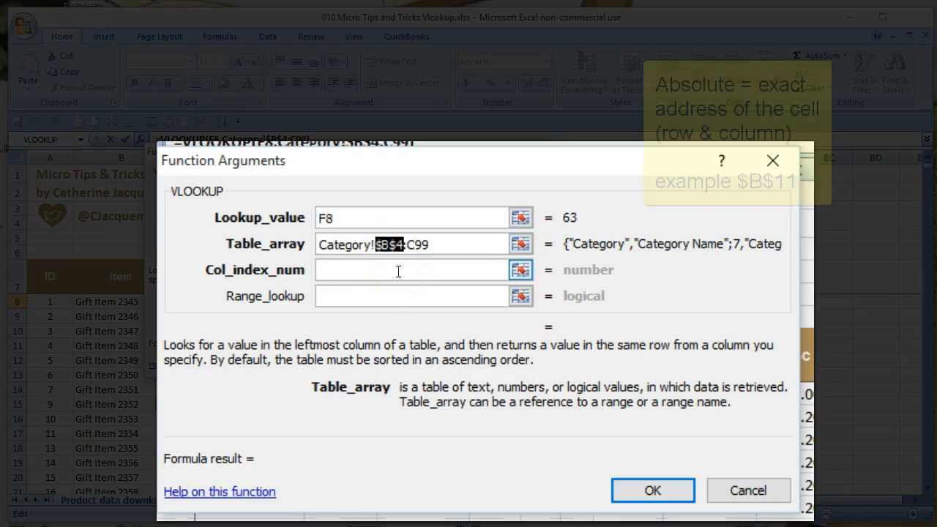
click(407, 245)
key(F4)
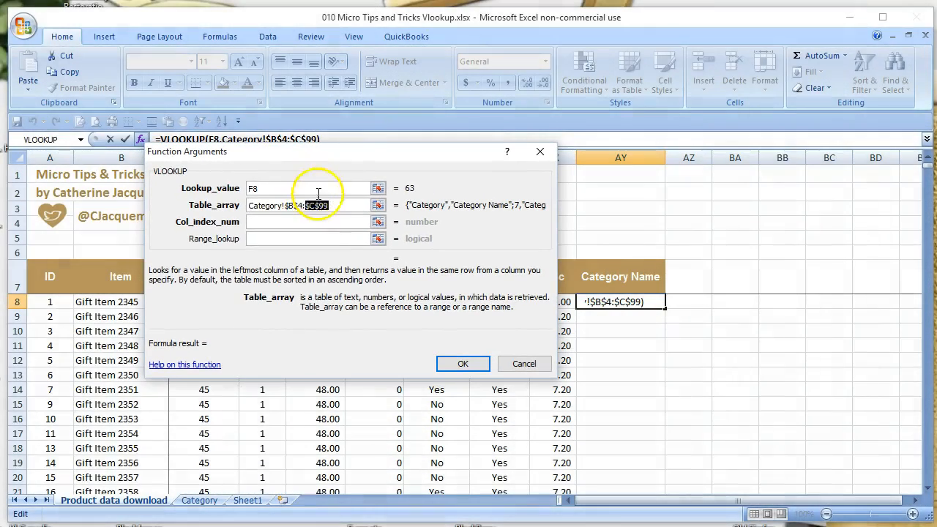
Step: Set the VLOOKUP column index number to 2, so the name is returned from the table's second column
click(328, 221)
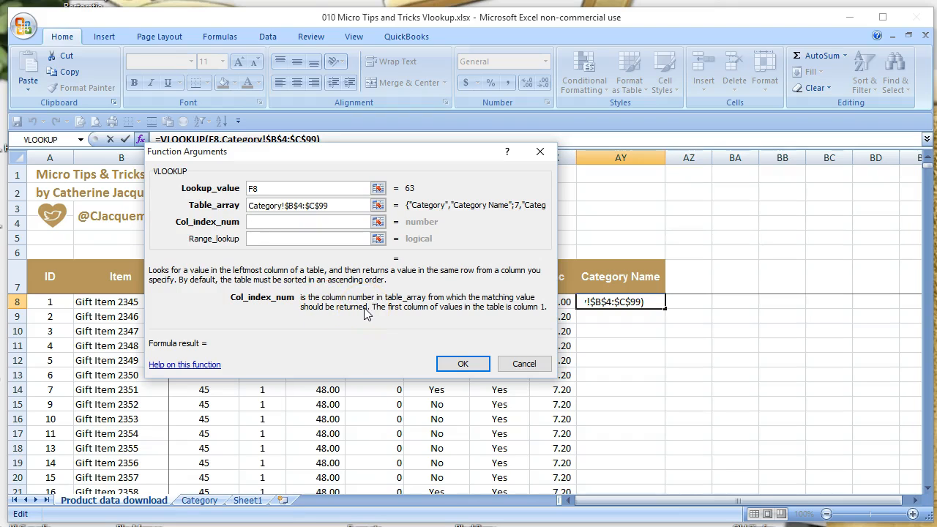
click(379, 222)
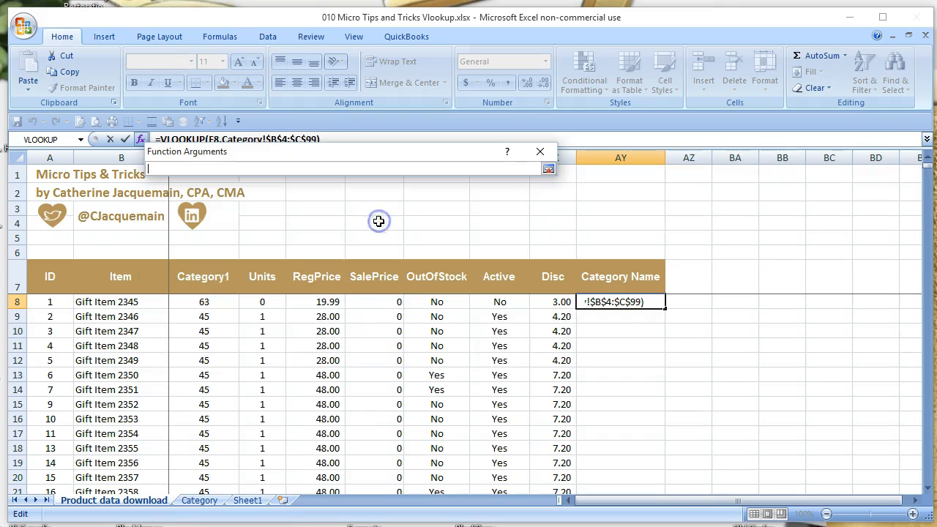
click(199, 500)
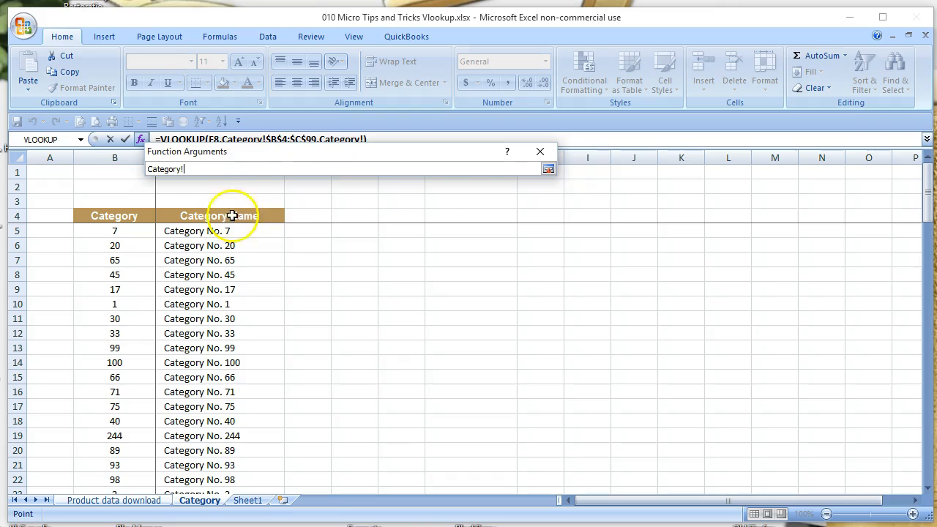
click(548, 169)
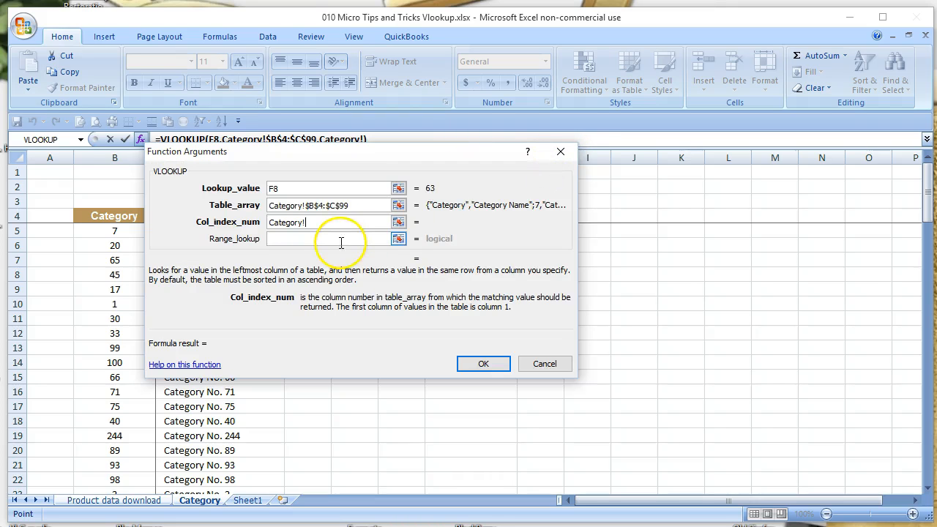
drag(307, 221, 206, 219)
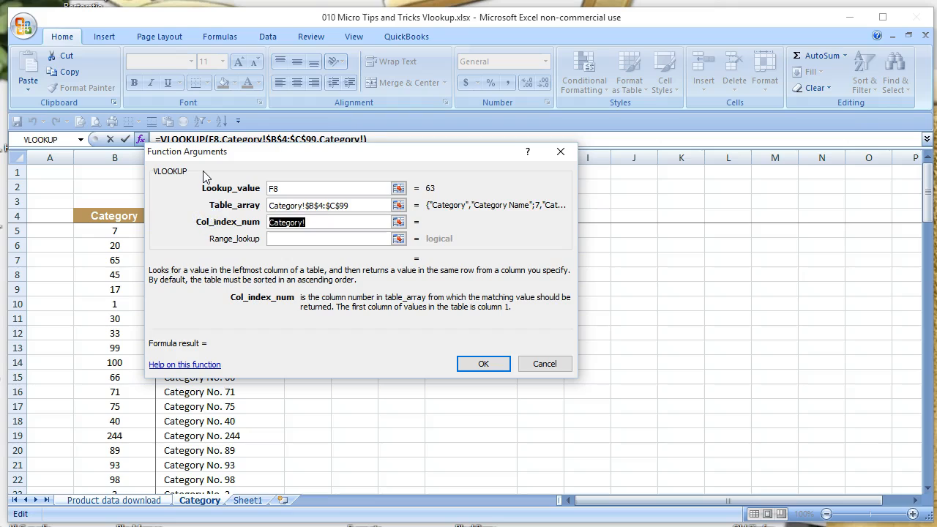
text(2)
key(Tab)
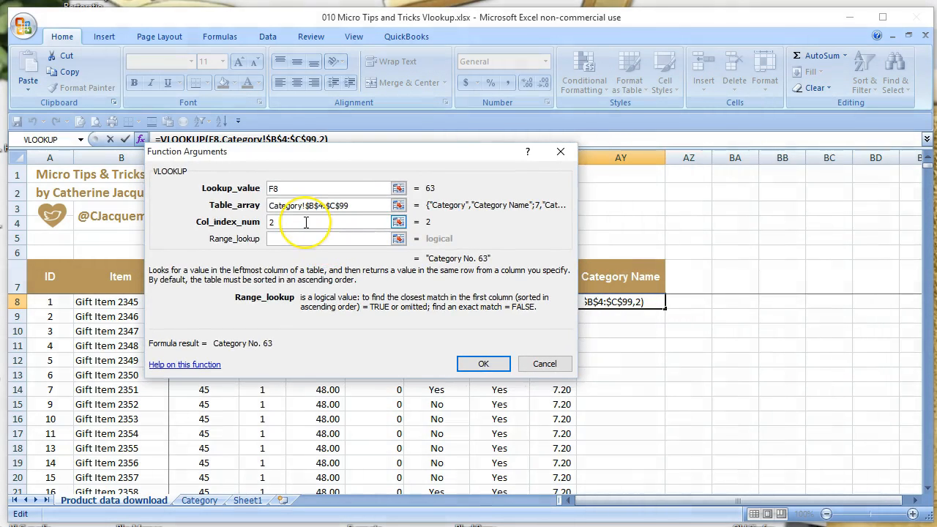
Step: Set the VLOOKUP range lookup to False for an exact match and confirm the formula in AY8
text(False)
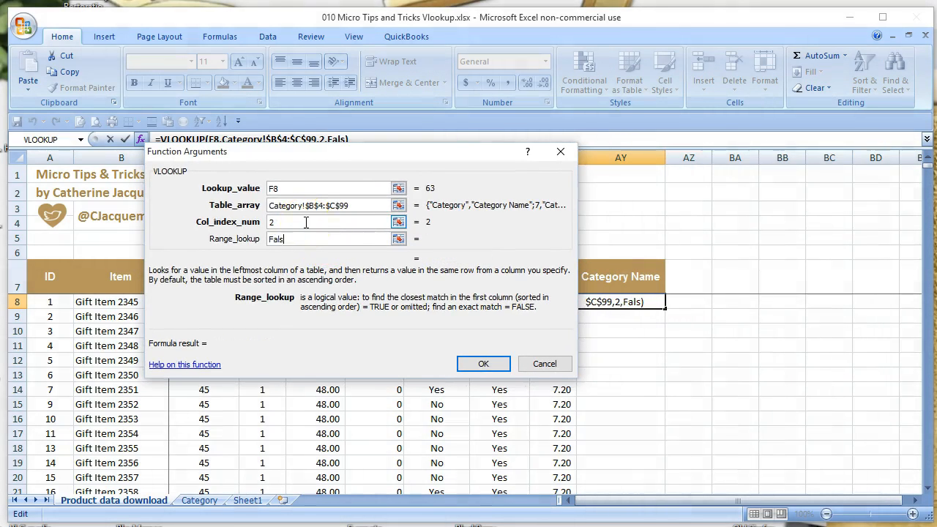
click(295, 239)
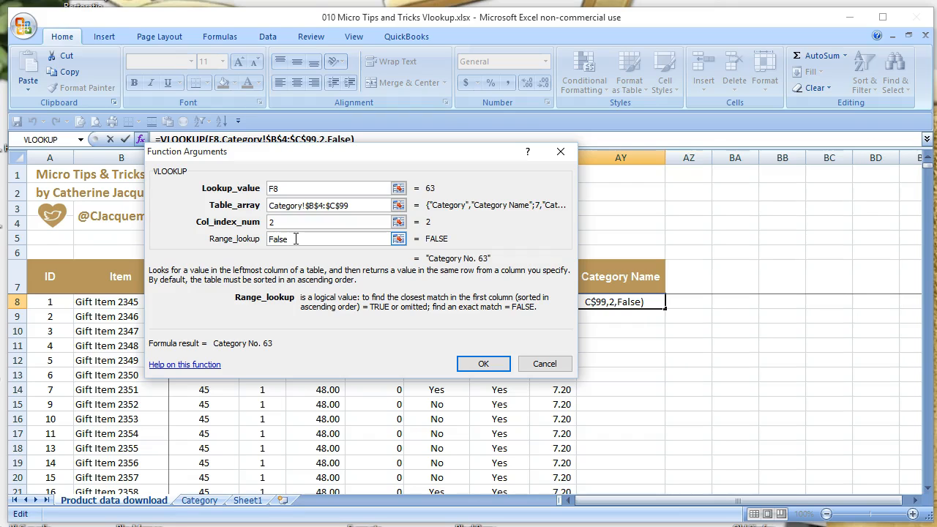
click(477, 364)
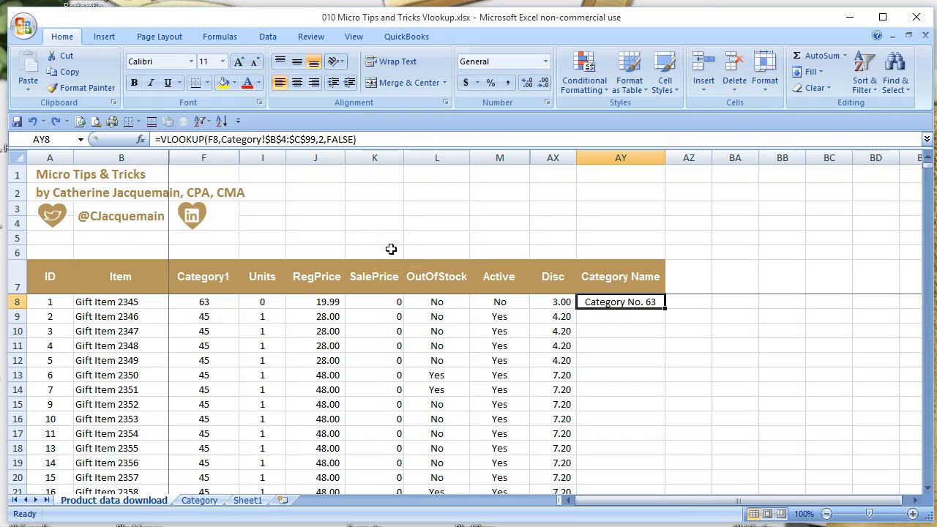
Step: Reopen the VLOOKUP arguments of AY8, review the range lookup description, and close them without changes
click(142, 141)
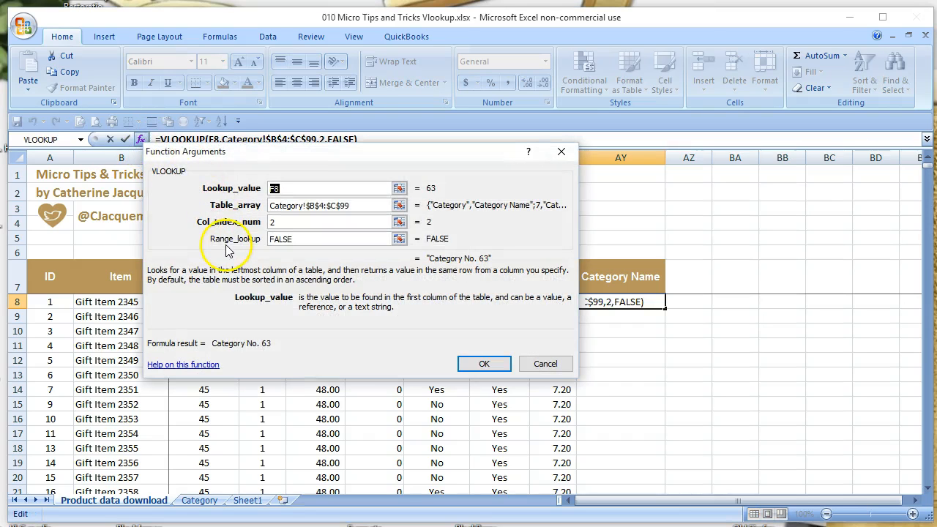
click(300, 239)
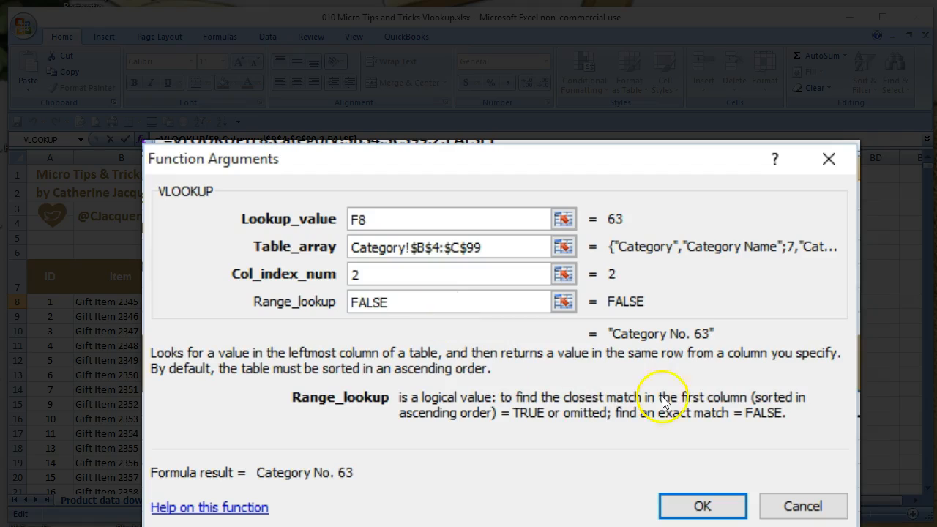
click(657, 423)
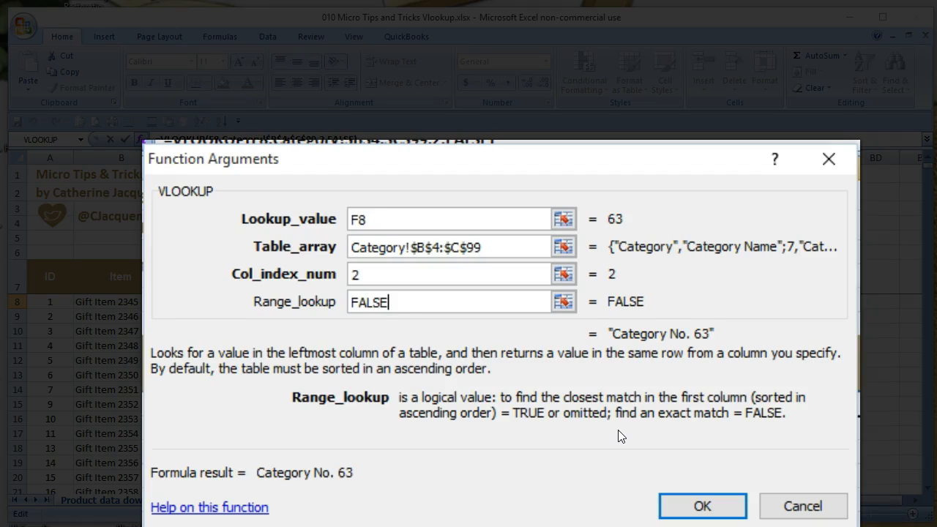
click(589, 434)
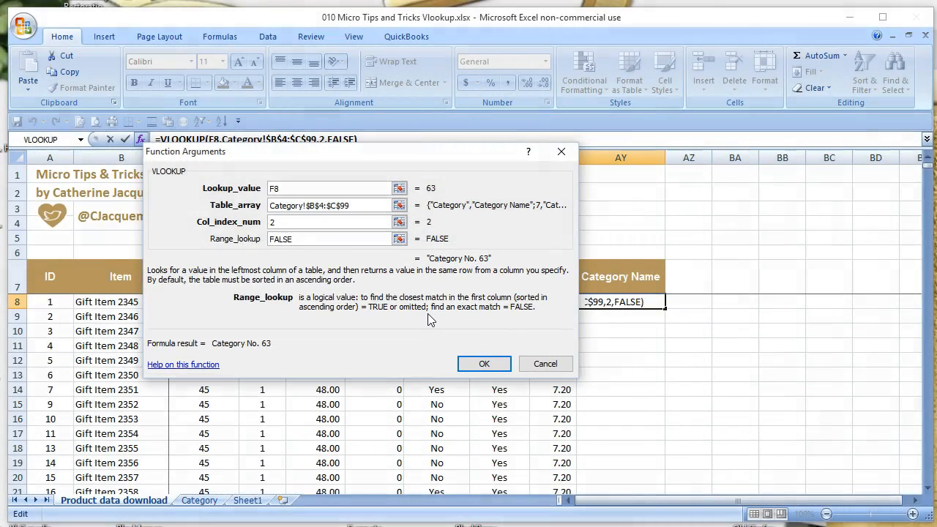
click(289, 249)
click(541, 363)
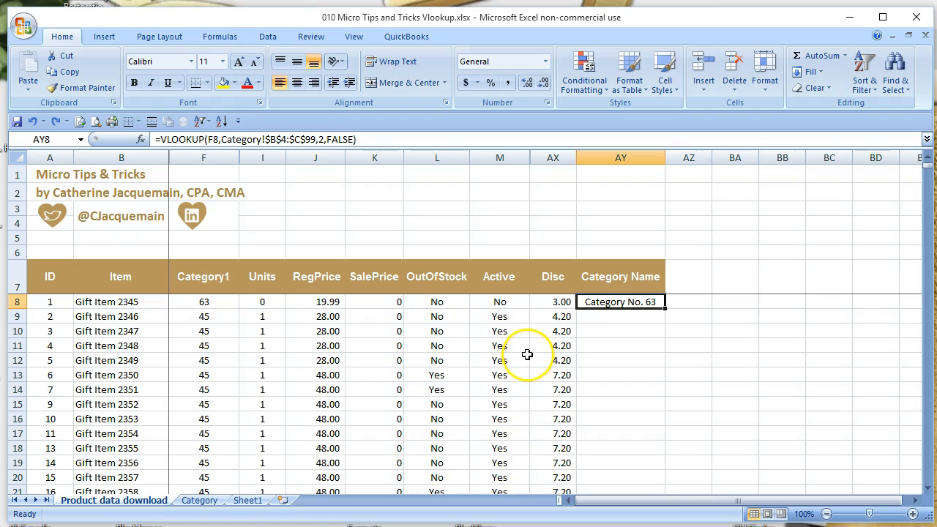
Step: Add filters to the B4:C4 headers on the Category sheet and sort the Category codes from smallest to largest
click(200, 501)
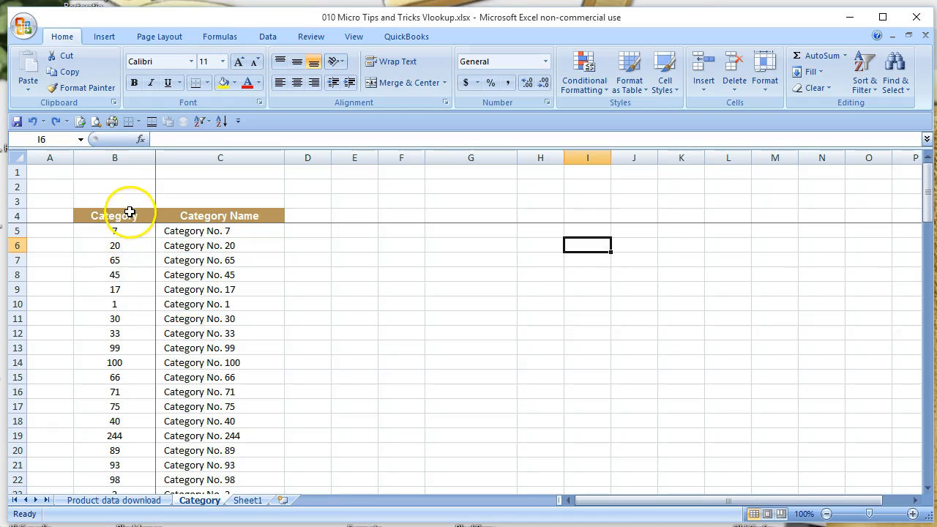
drag(130, 216, 181, 216)
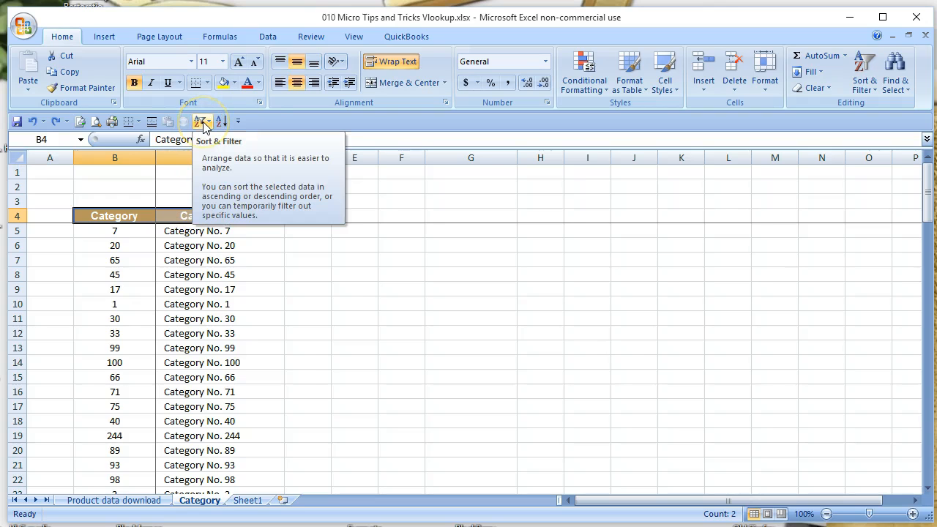
click(204, 125)
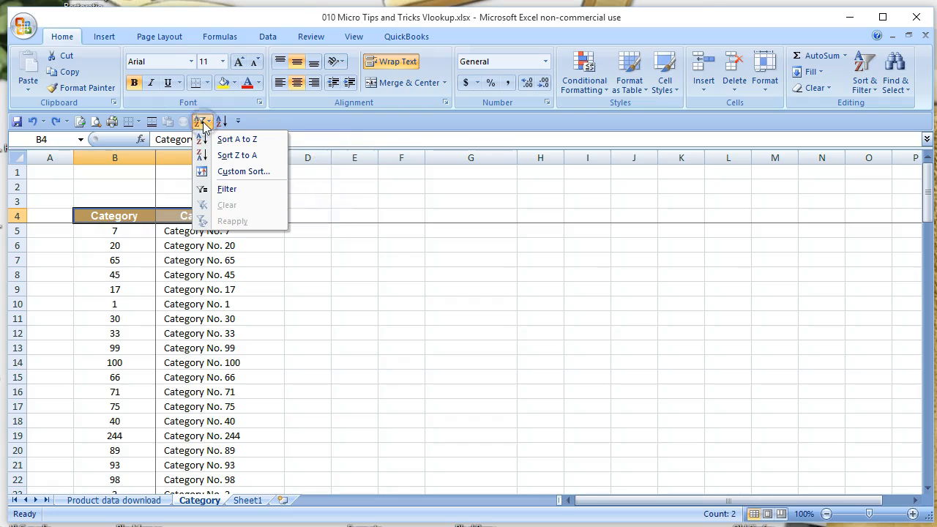
click(224, 189)
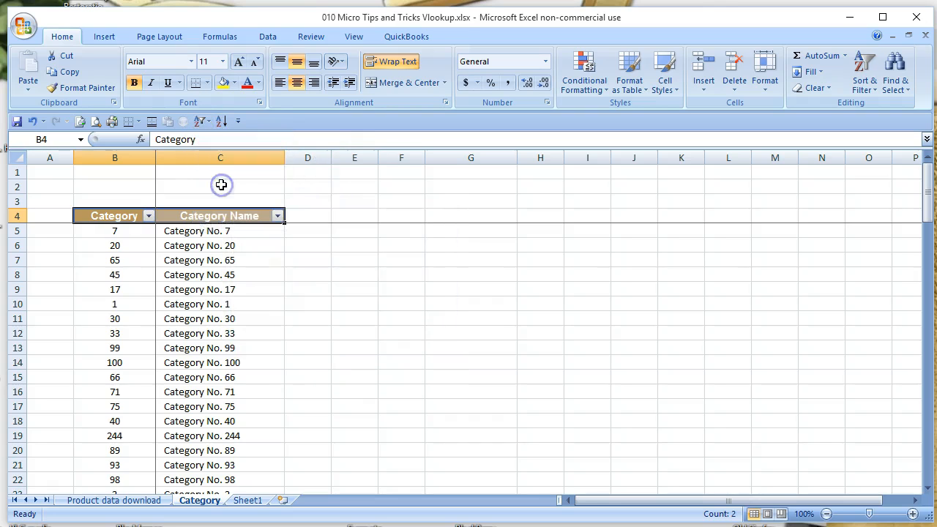
click(148, 216)
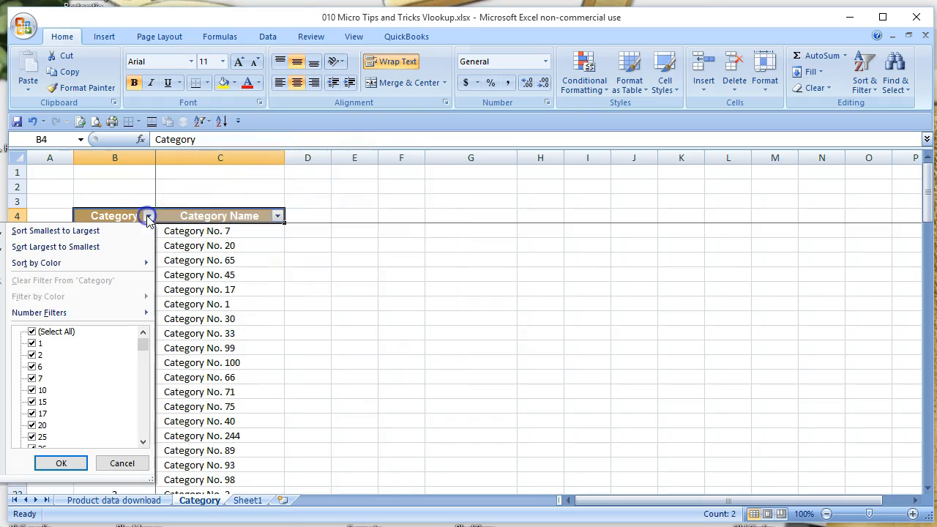
click(93, 231)
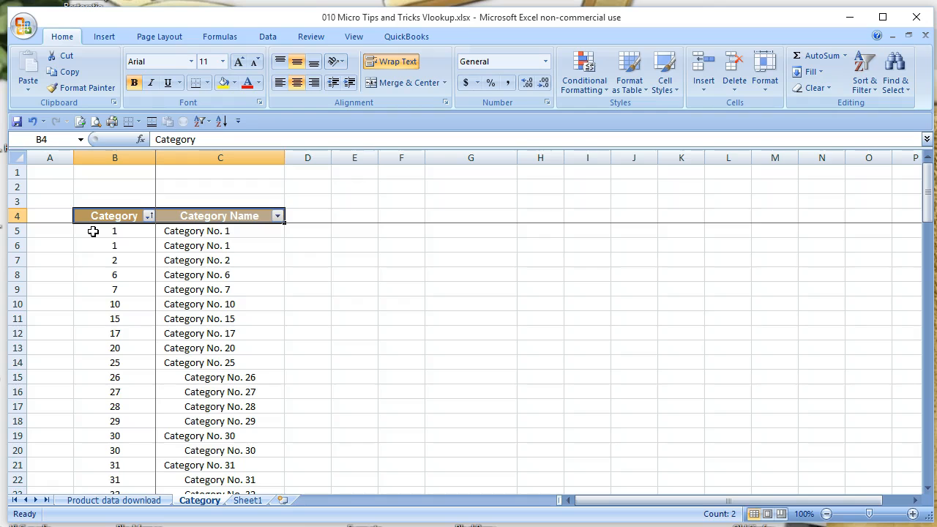
Step: Left-align the whole Category Name column on the Category sheet and increase its indent one level
click(184, 232)
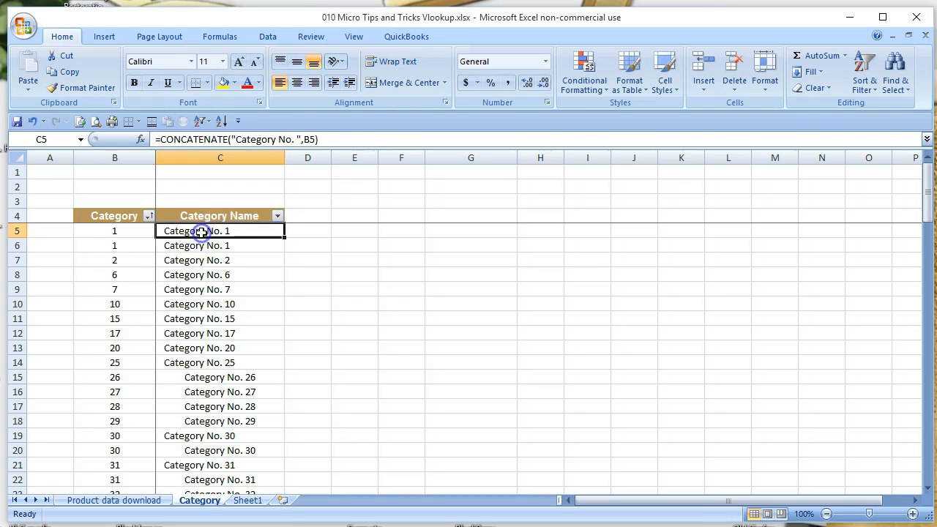
click(219, 156)
click(280, 83)
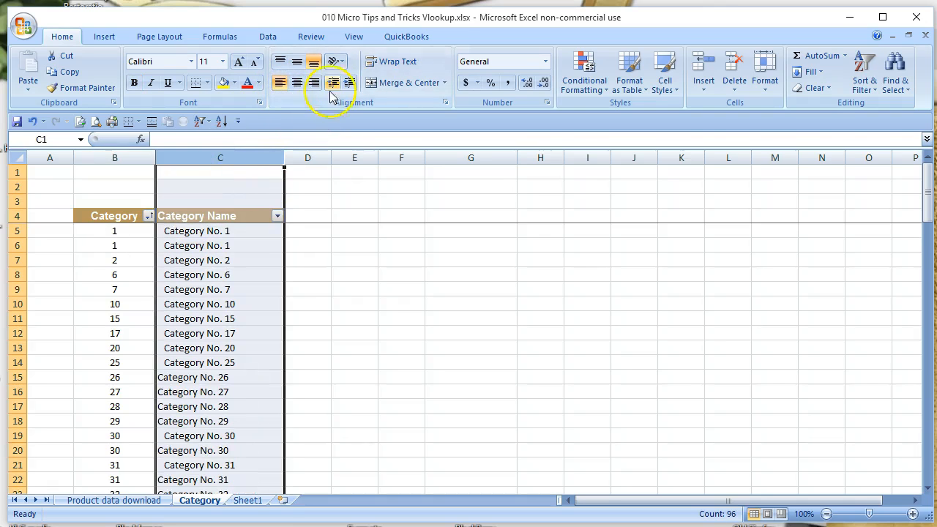
click(350, 82)
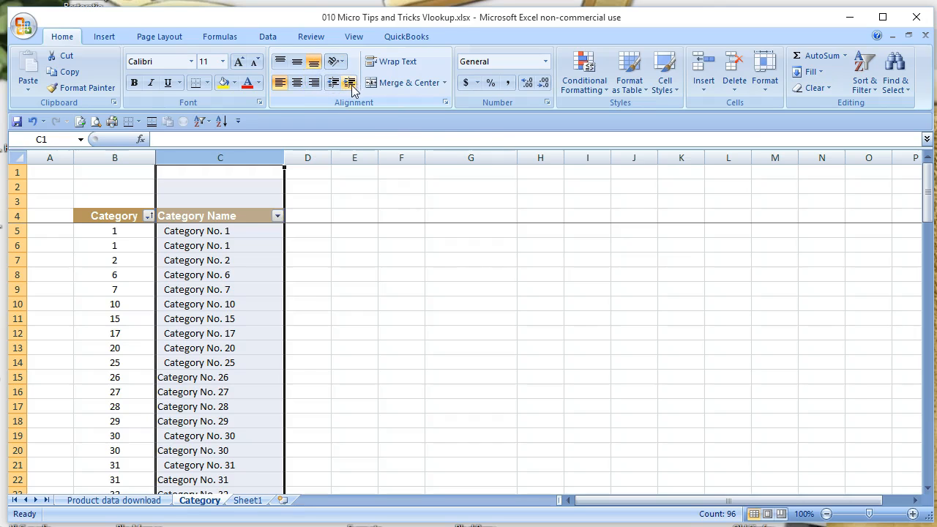
click(177, 293)
Step: Examine the sorted category codes and names on the Category sheet for repeated entries, going down the list and back up
click(124, 229)
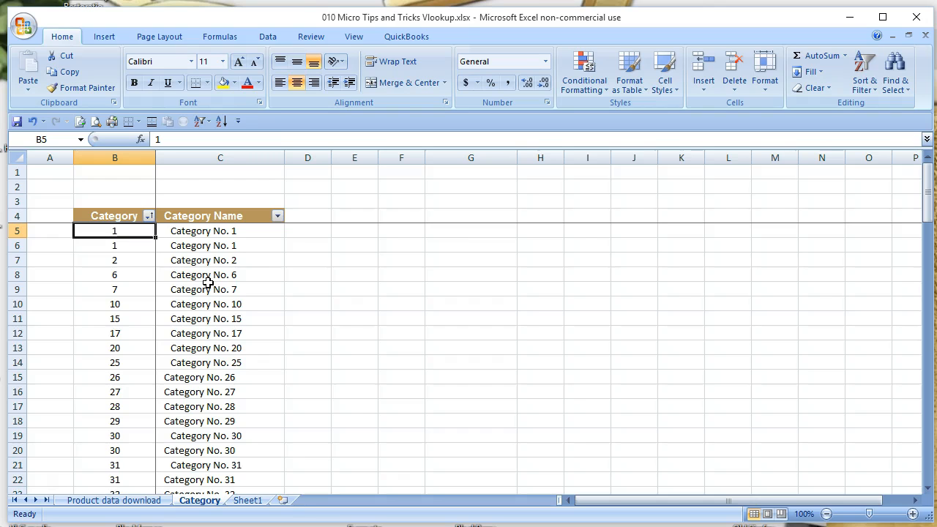
click(141, 276)
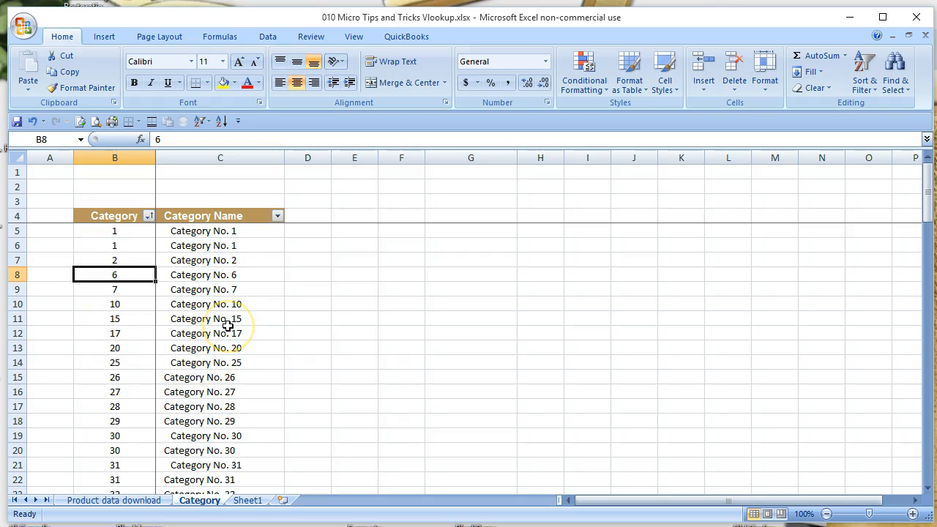
scroll(227, 326, down, 3)
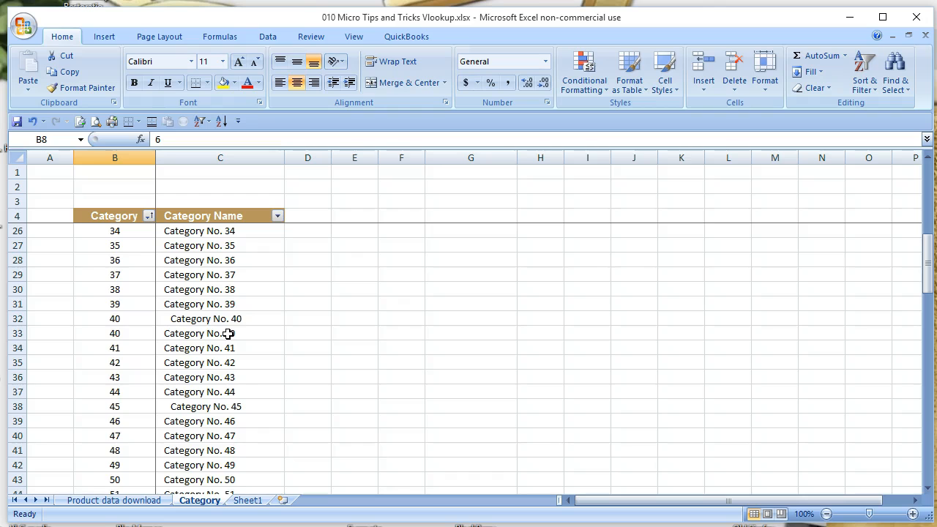
scroll(228, 333, up, 7)
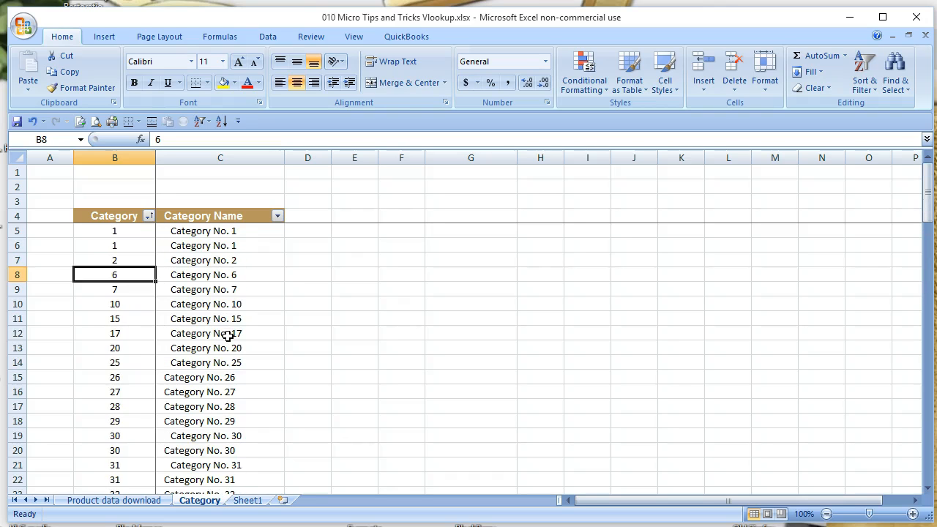
click(126, 215)
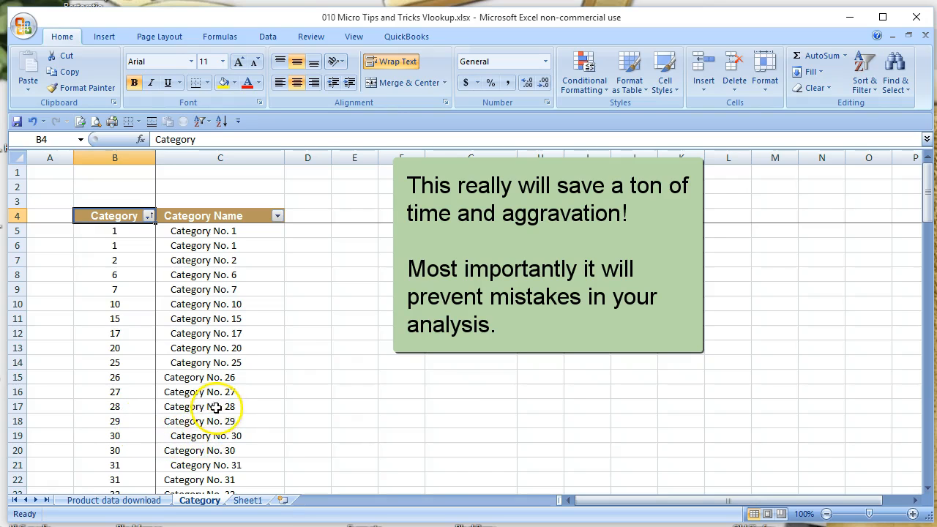
click(220, 362)
click(293, 247)
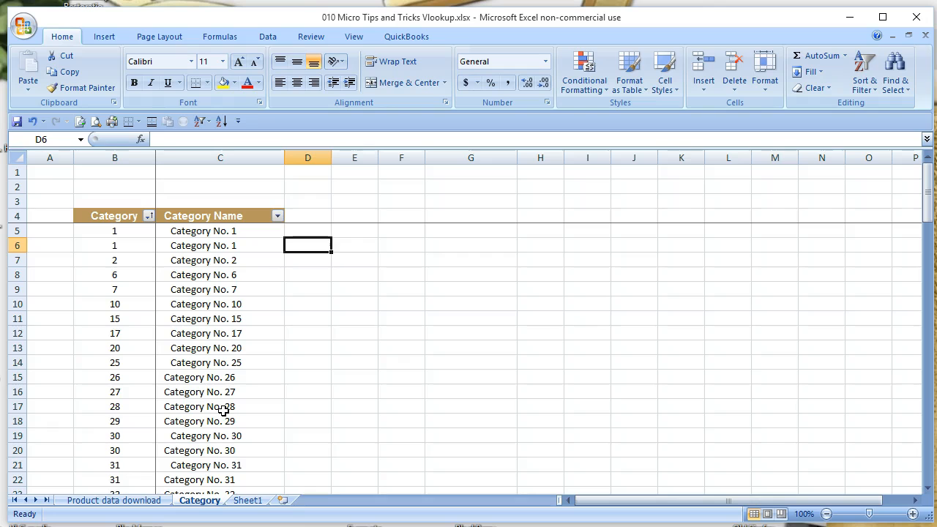
scroll(223, 411, down, 11)
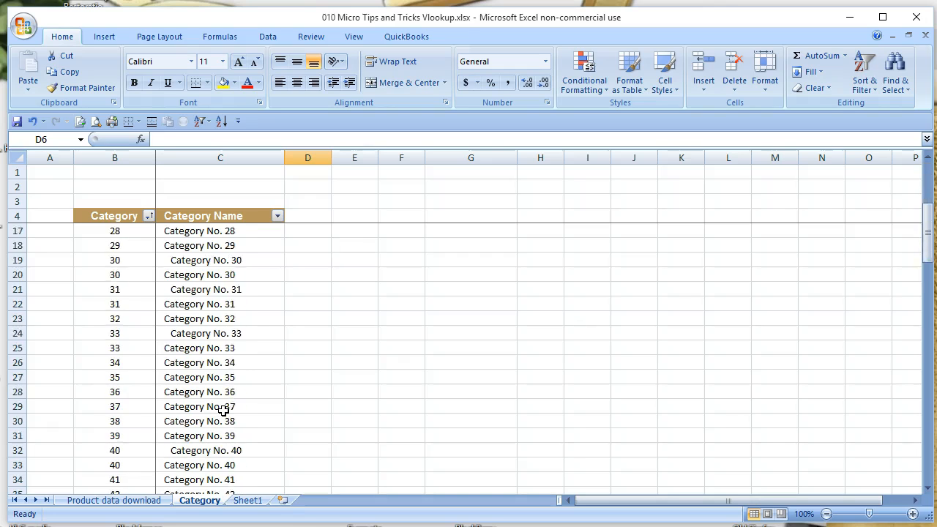
scroll(223, 411, down, 4)
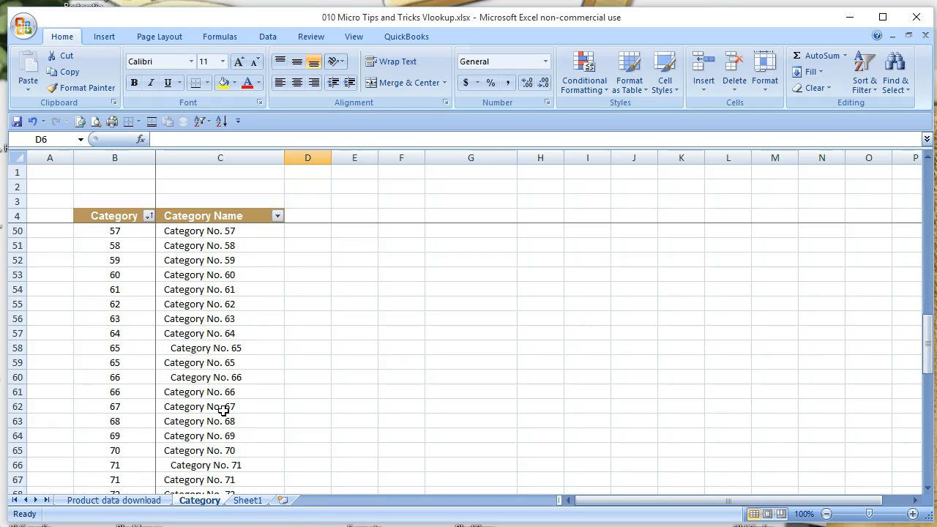
scroll(223, 411, down, 4)
scroll(223, 411, up, 19)
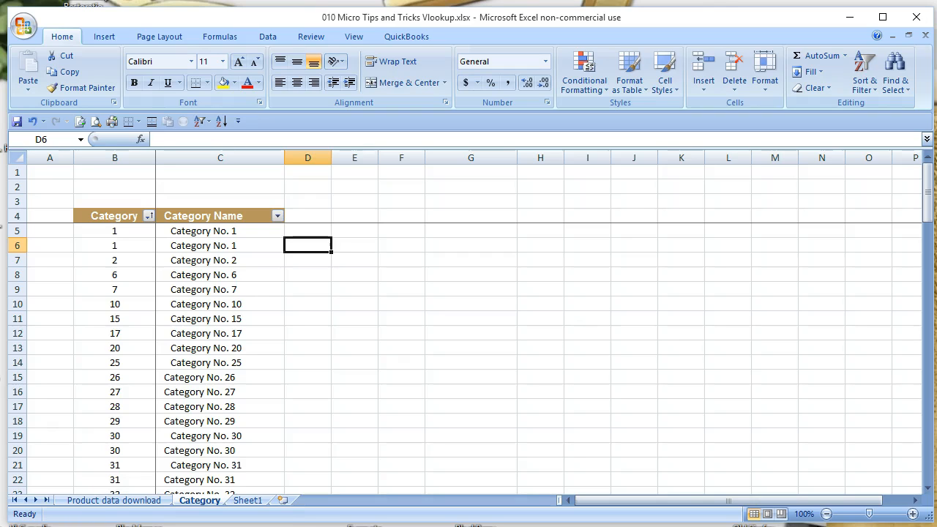
Step: Copy the VLOOKUP formula from AY8 on the Product data download sheet into AY9:AY14
click(106, 501)
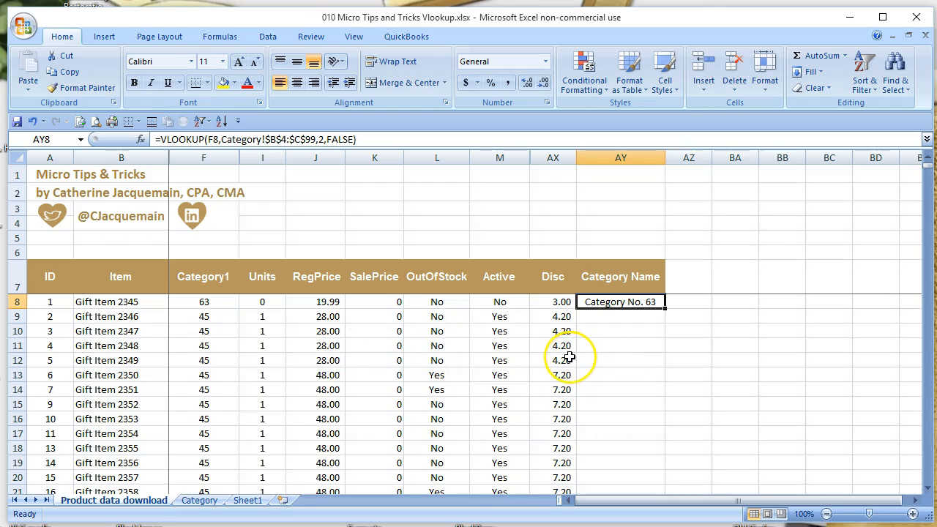
key(ctrl+c)
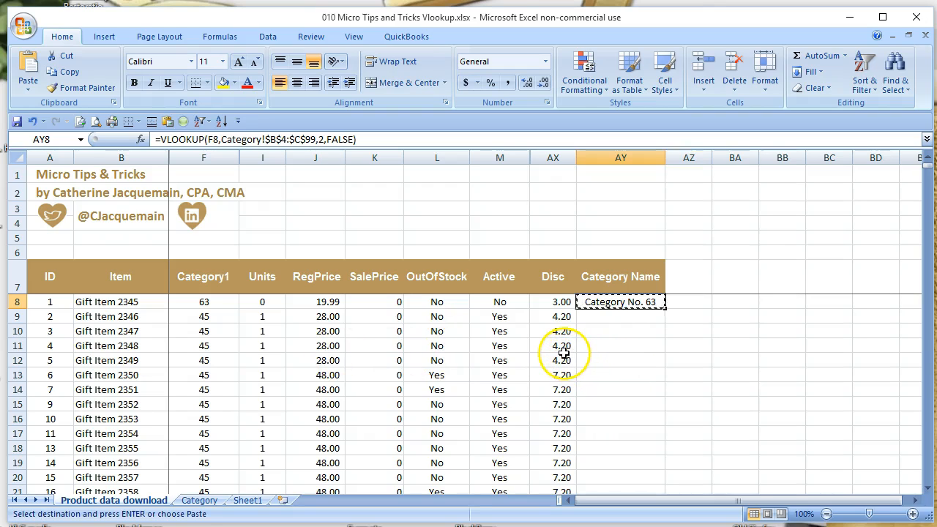
key(Down)
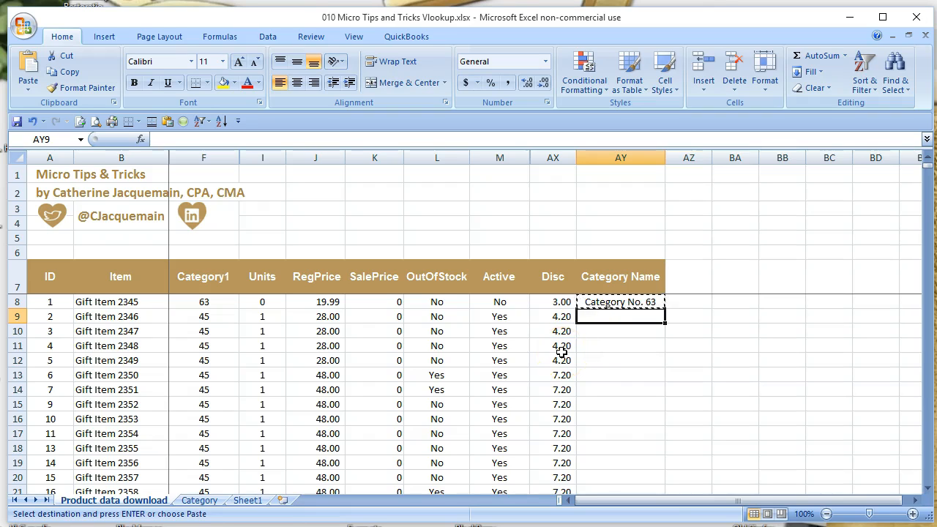
key(shift+Down)
key(shift+Down)
key(shift+Down)
key(shift+Down)
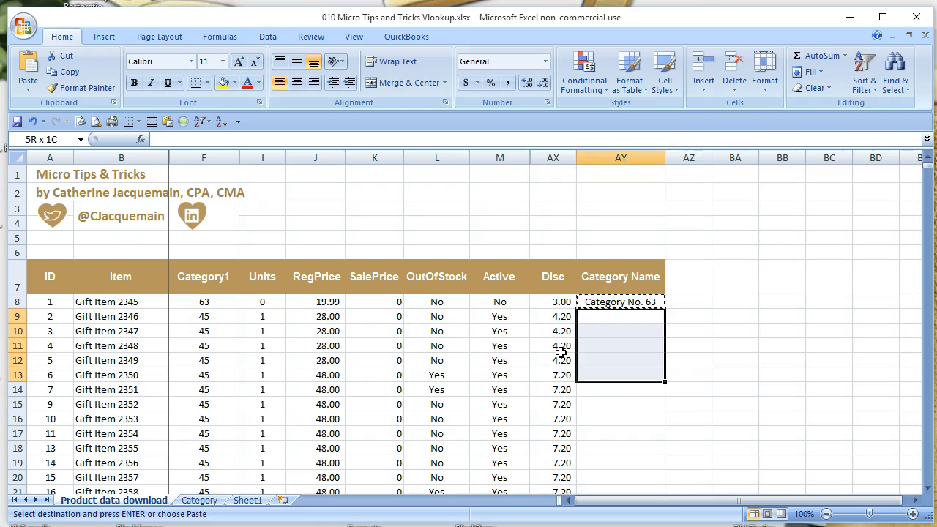
key(shift+Down)
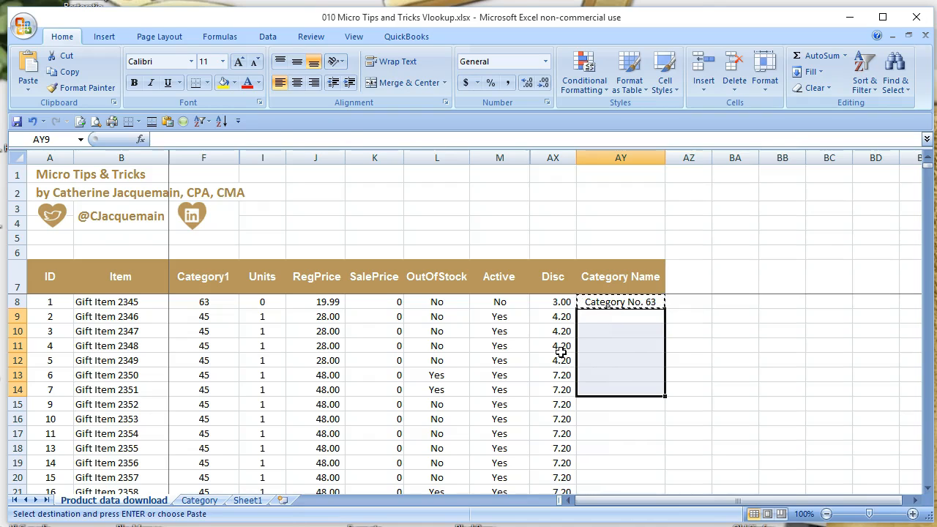
key(ctrl+v)
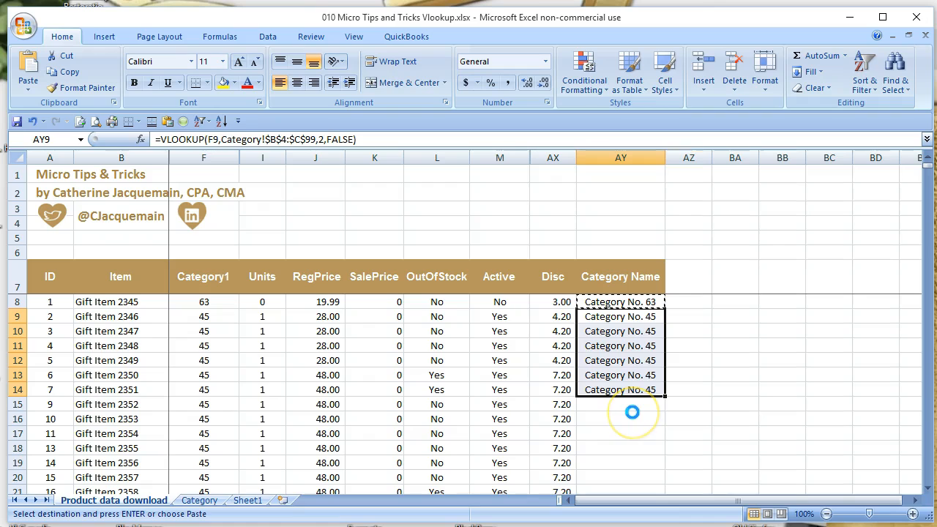
key(Escape)
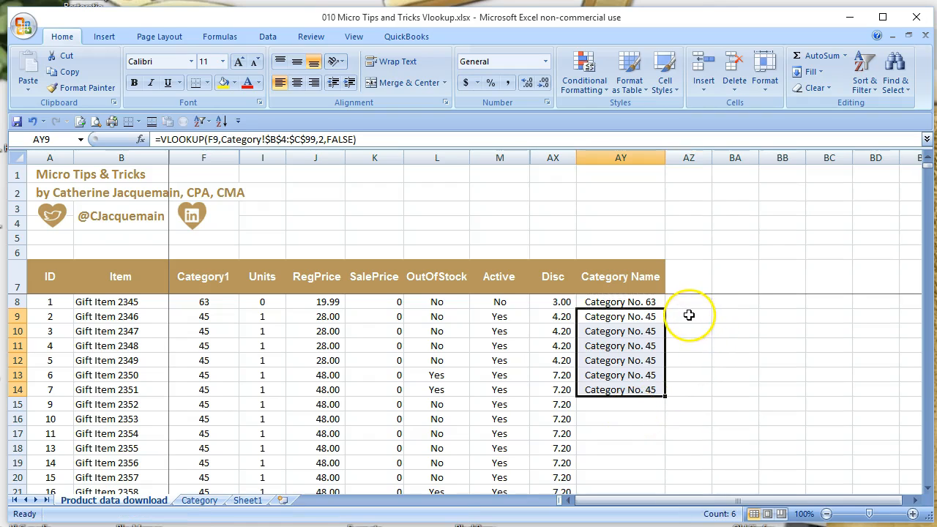
click(682, 314)
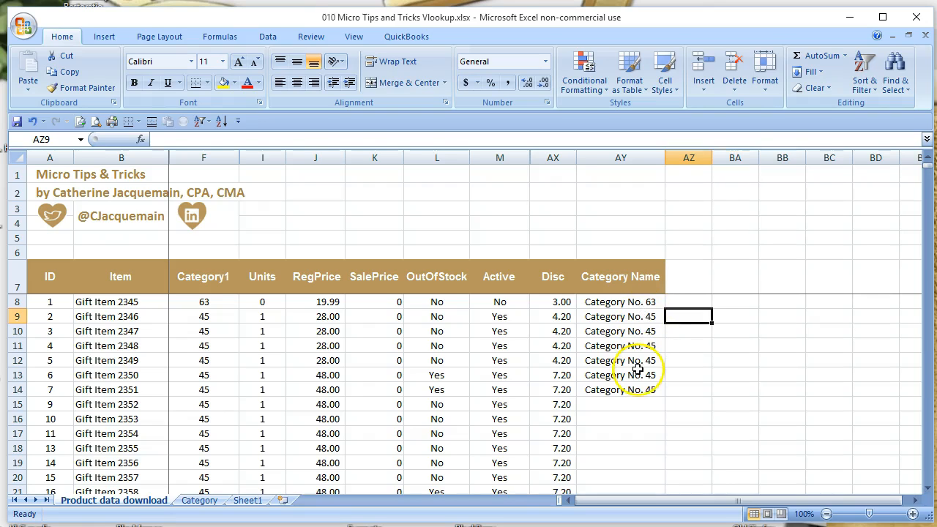
Step: Enter the marker text "end" in AY2665, just below the last product row of the Category Name column
click(547, 389)
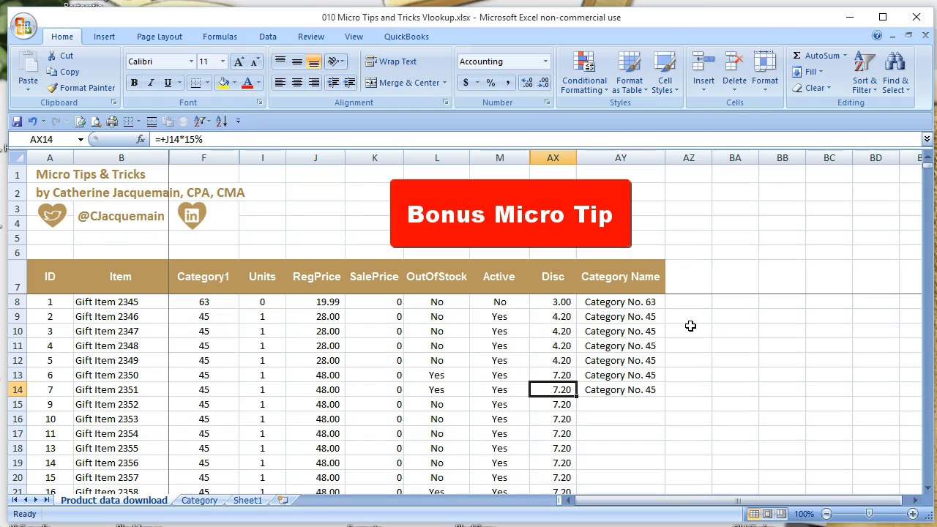
key(End)
key(Down)
key(Down)
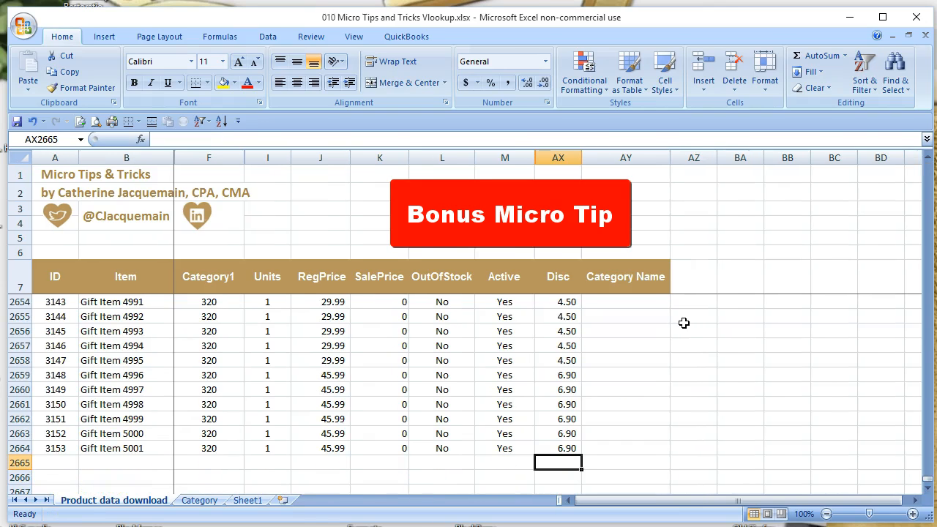
key(Right)
text(end)
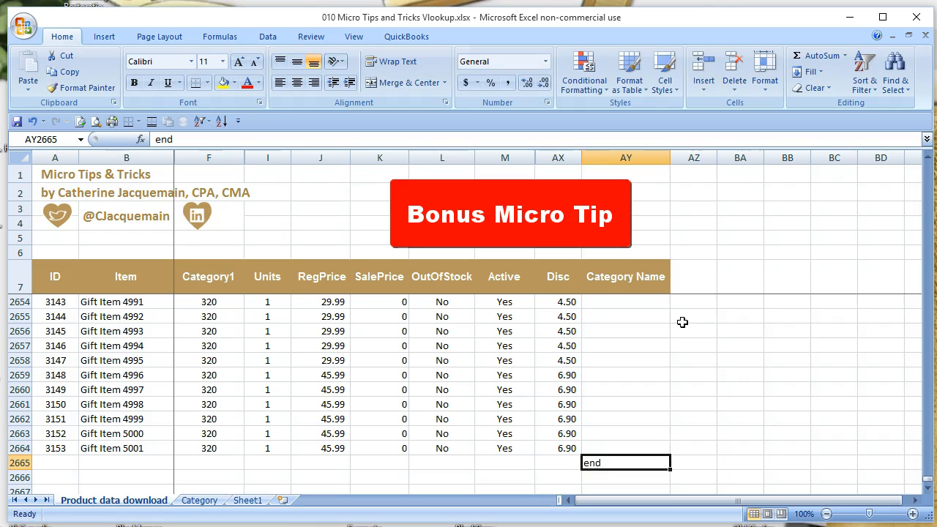
key(Up)
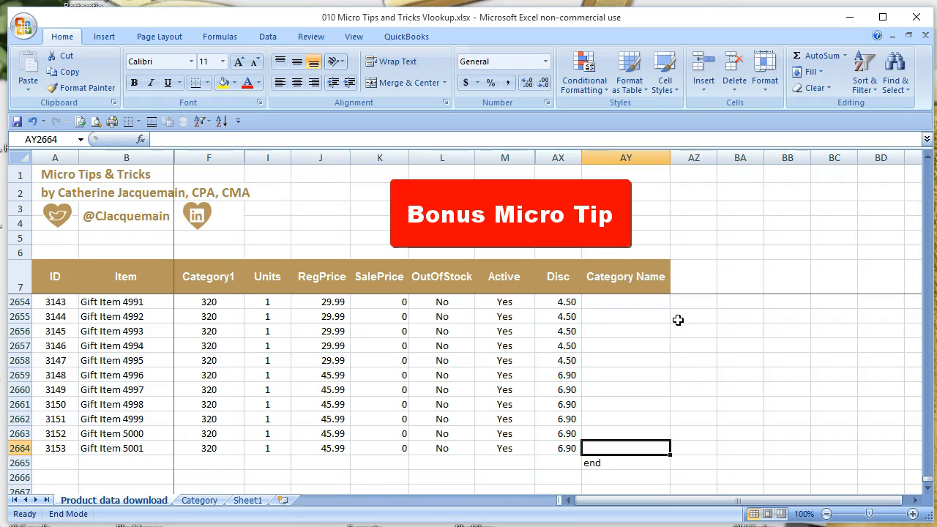
Step: Copy the VLOOKUP formula from AY14 into the remaining Category Name cells, AY15:AY2664, stopping above the end marker
key(Up)
key(Up)
key(Up)
key(Up)
key(Up)
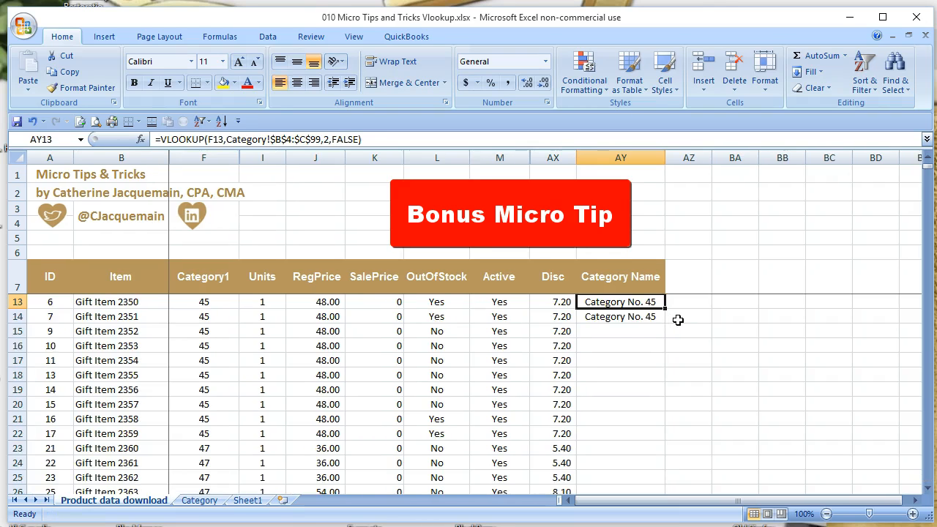
key(Down)
key(Down)
key(Down)
key(Down)
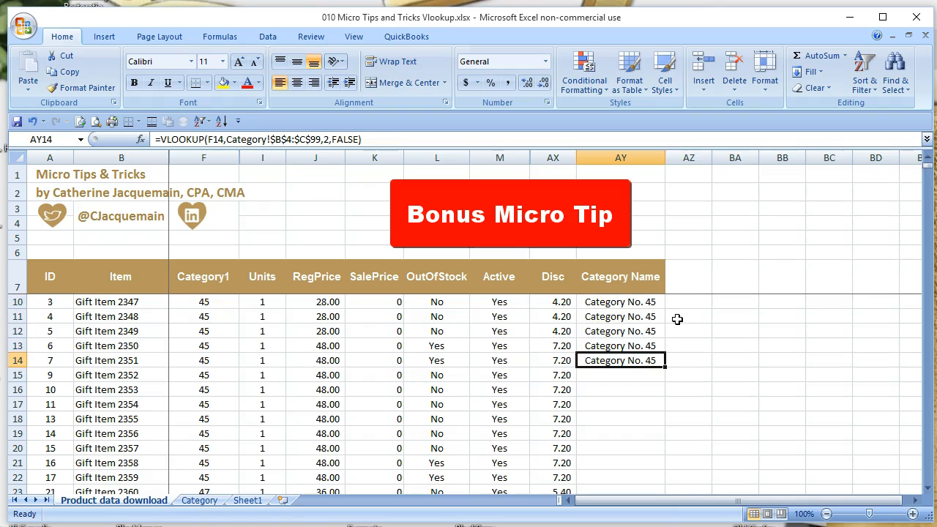
key(ctrl+c)
key(Down)
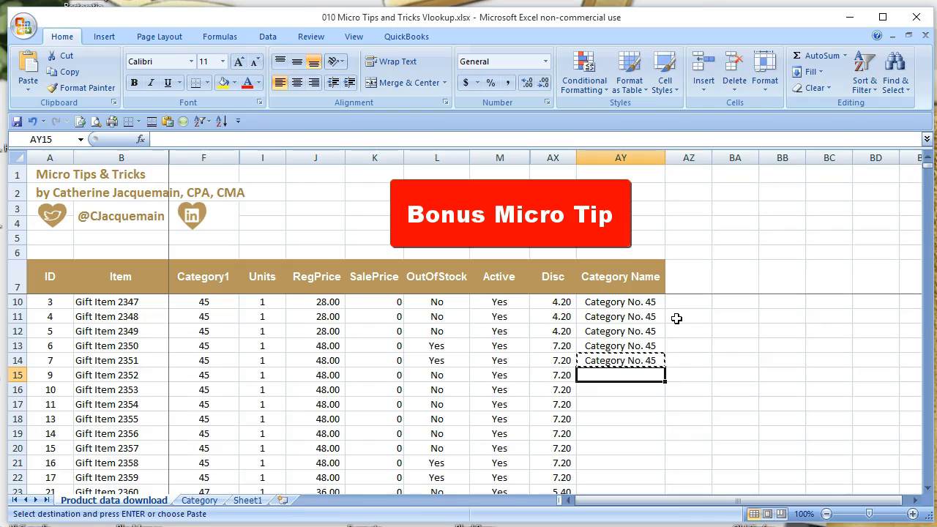
key(ctrl+shift+Down)
key(shift+Up)
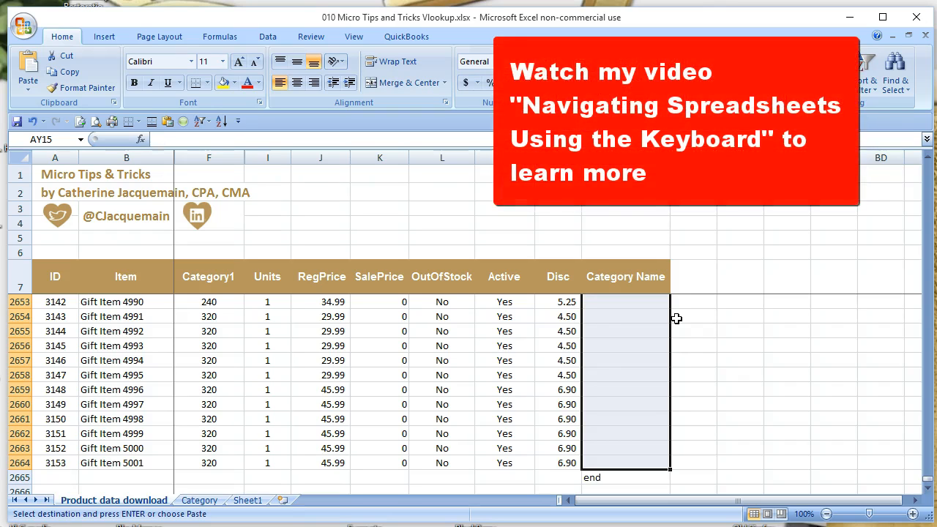
key(ctrl+v)
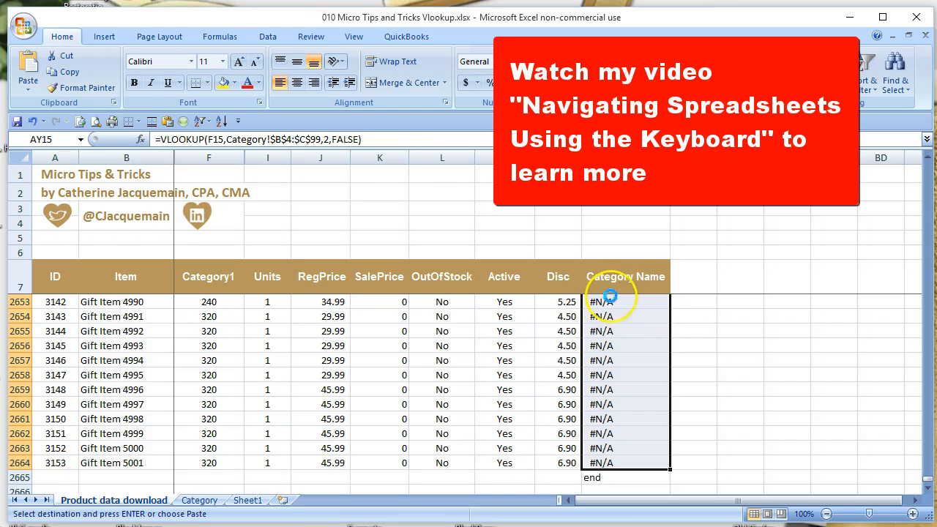
key(Escape)
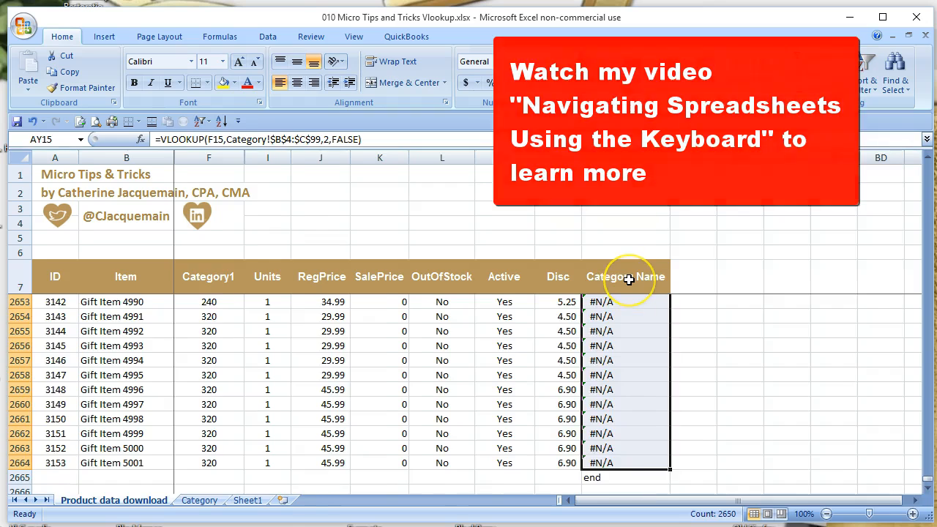
Step: Examine the filled Category Name results from the top of the product data down to AY40
key(ctrl+Home)
key(Down)
key(Down)
key(Down)
key(Down)
key(Up)
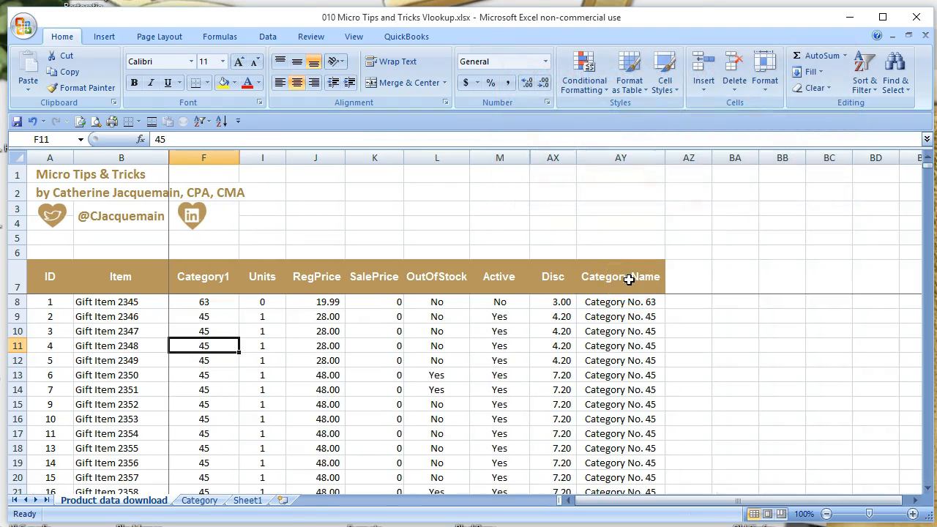
click(631, 332)
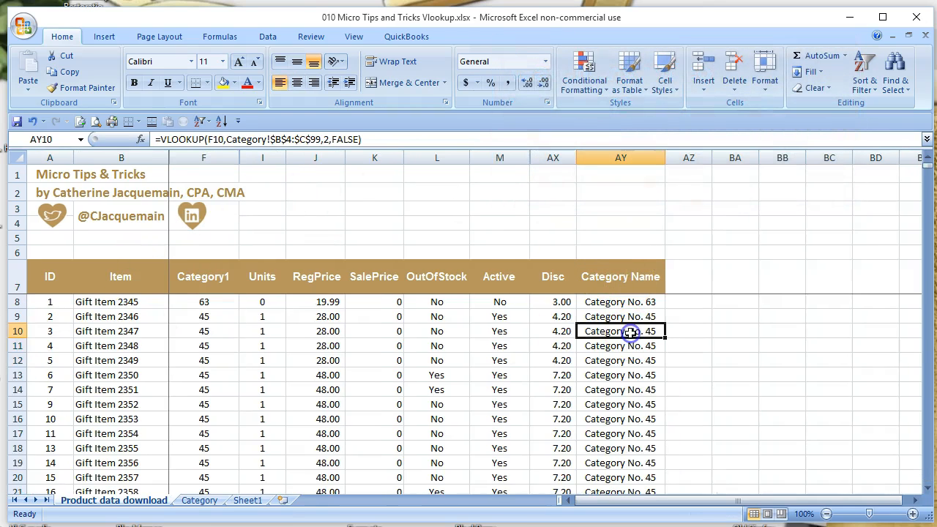
scroll(631, 333, down, 5)
scroll(630, 333, down, 4)
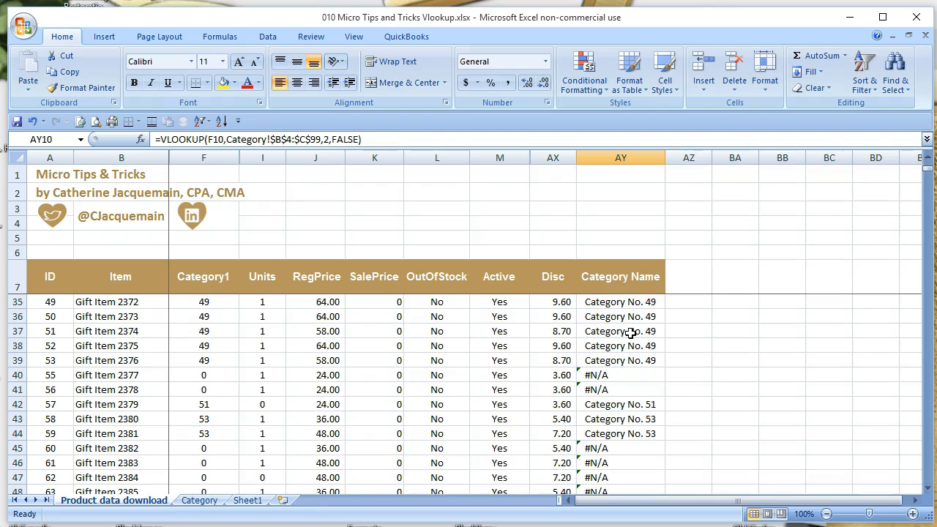
click(621, 375)
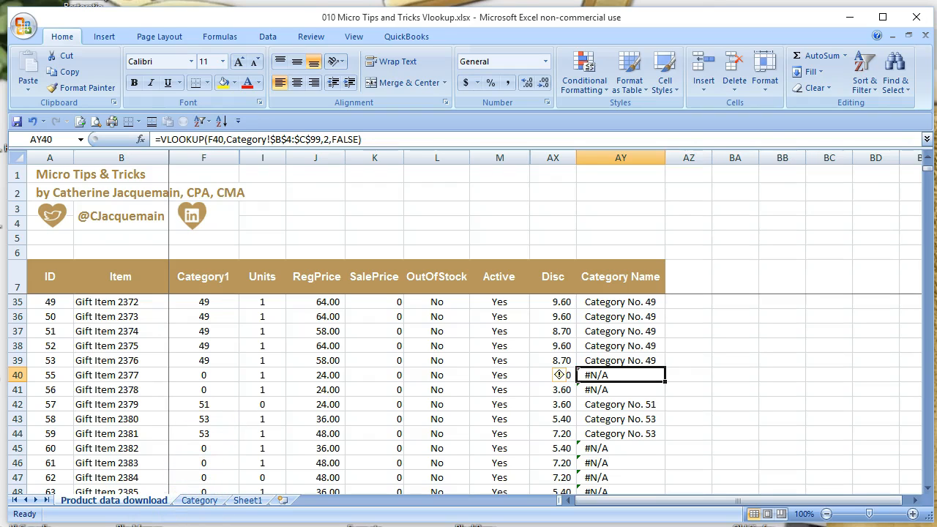
Step: Check the Category filter's value list on the Category sheet for code 0, cancel it, and return to the product data
click(212, 502)
click(223, 467)
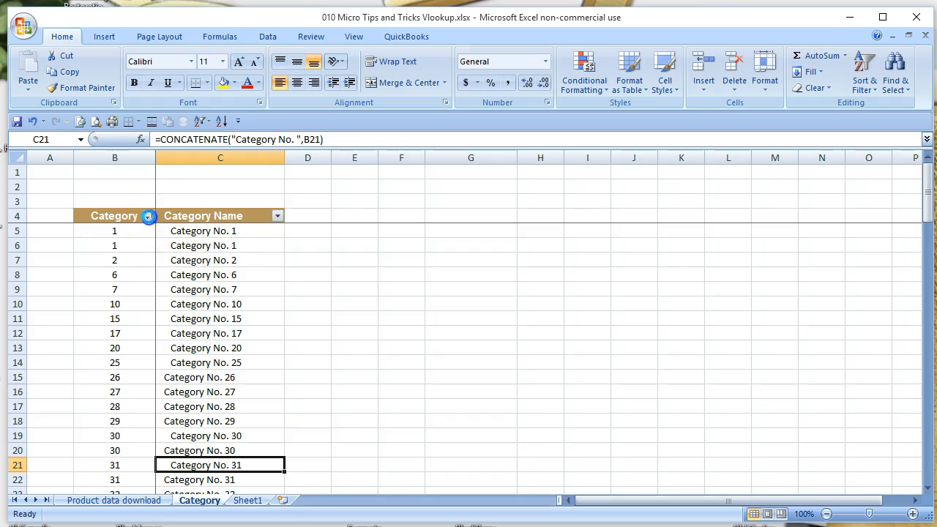
click(149, 216)
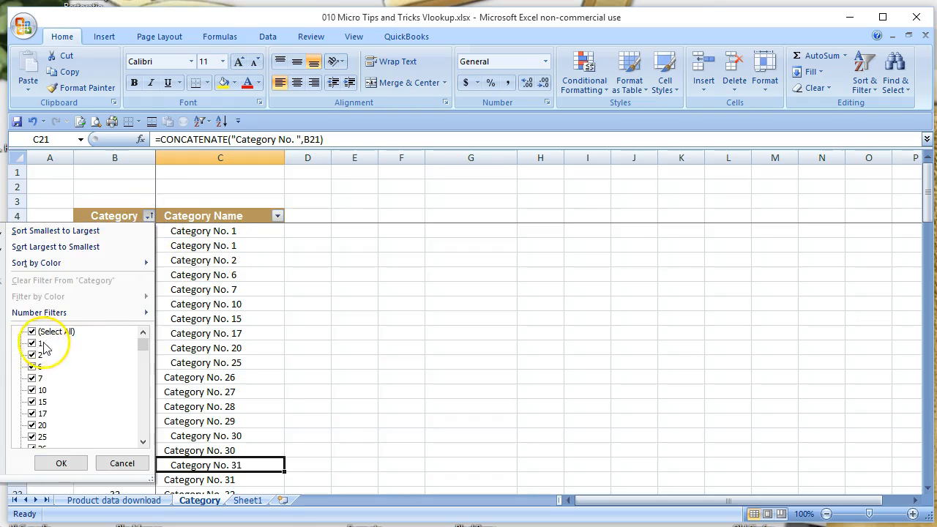
drag(143, 343, 139, 444)
click(122, 463)
click(196, 363)
click(139, 501)
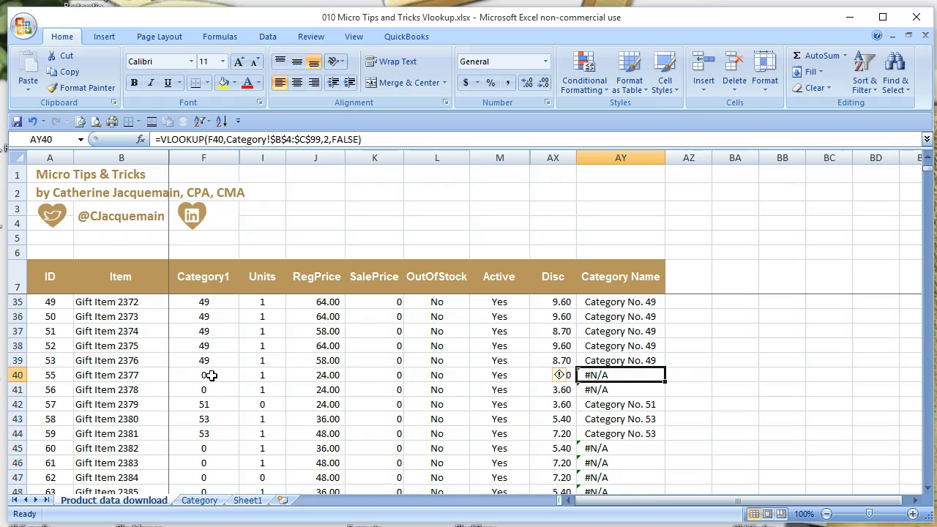
Step: Select category code 172 in F71, look for it in the Category sheet's code list, and return to the product data
scroll(211, 375, down, 3)
scroll(211, 376, down, 8)
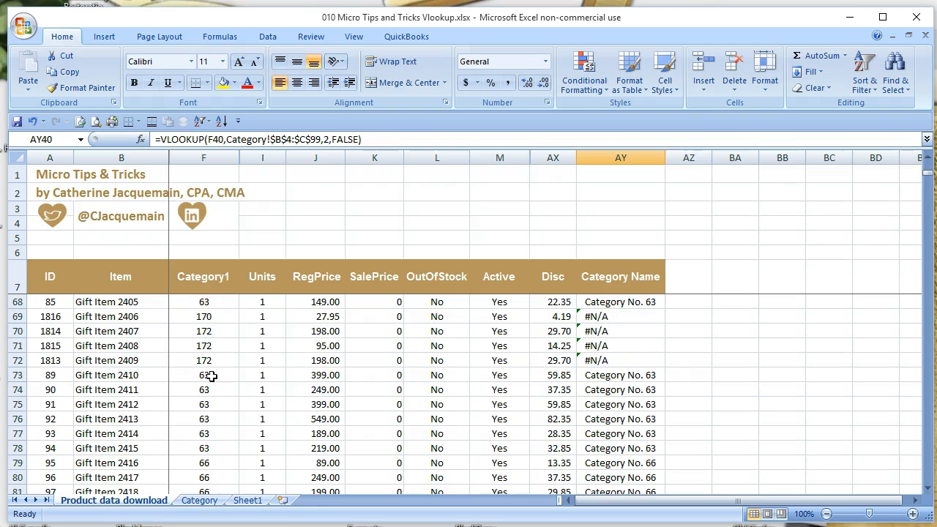
click(213, 347)
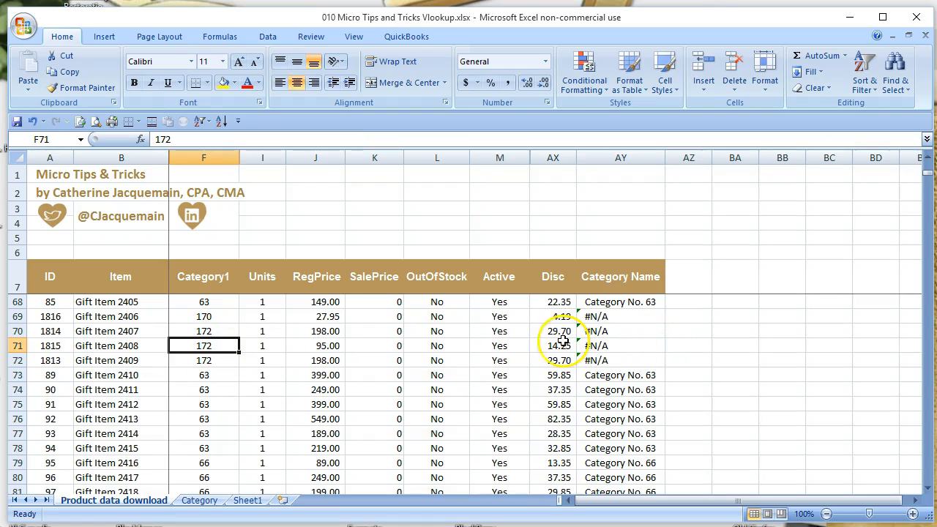
click(213, 503)
scroll(246, 409, down, 6)
scroll(246, 406, down, 20)
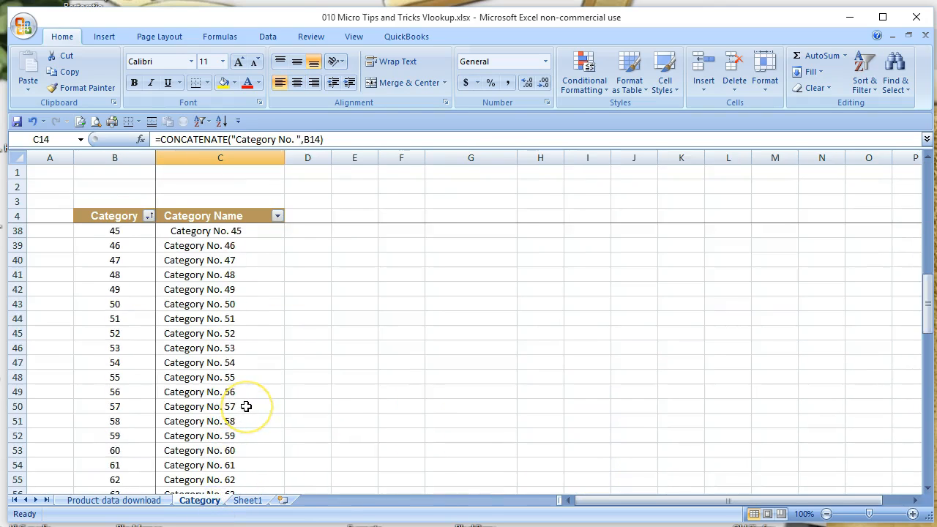
scroll(246, 406, up, 4)
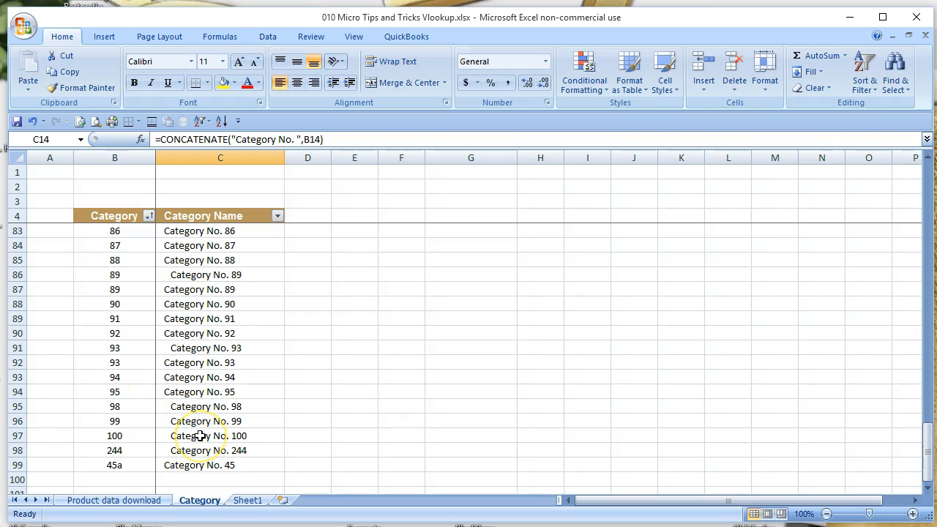
click(155, 506)
click(394, 429)
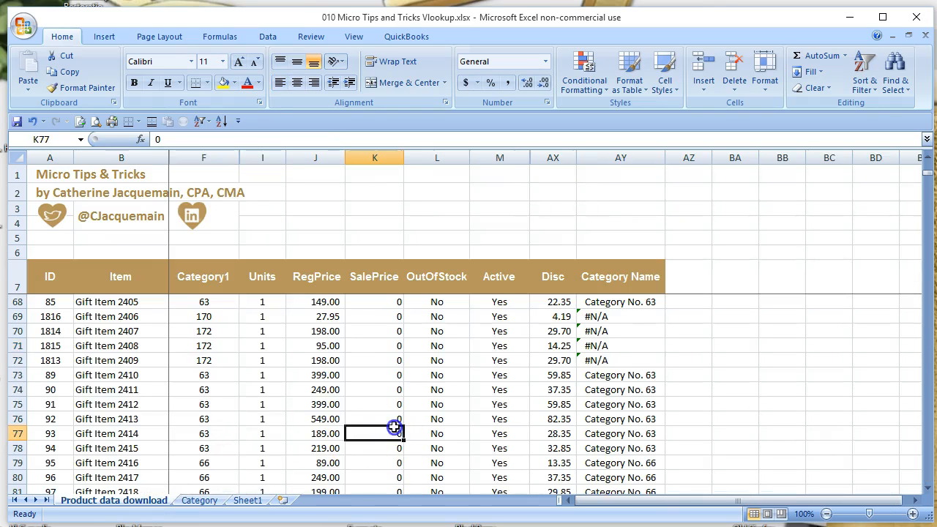
Step: Add filters to the product data header row from ID in A7 to Category Name in AY7
scroll(394, 428, down, 3)
scroll(394, 429, up, 2)
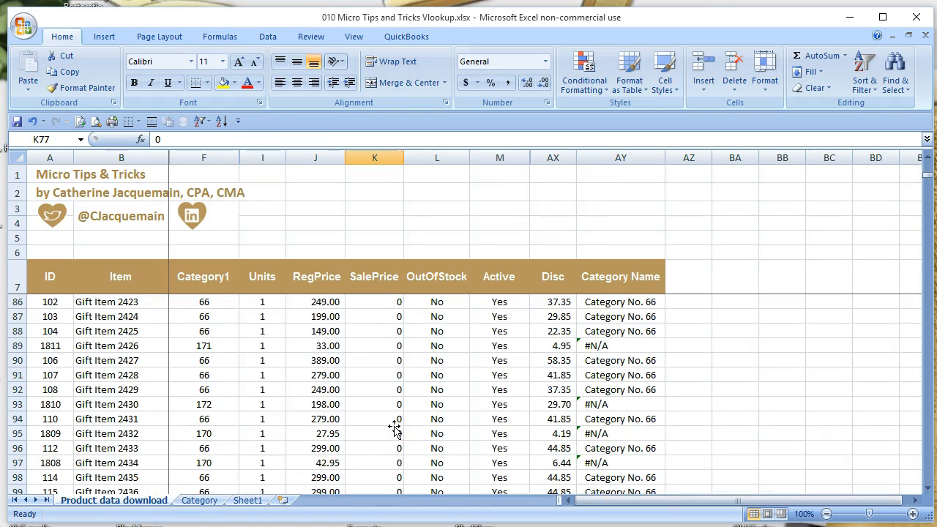
click(47, 277)
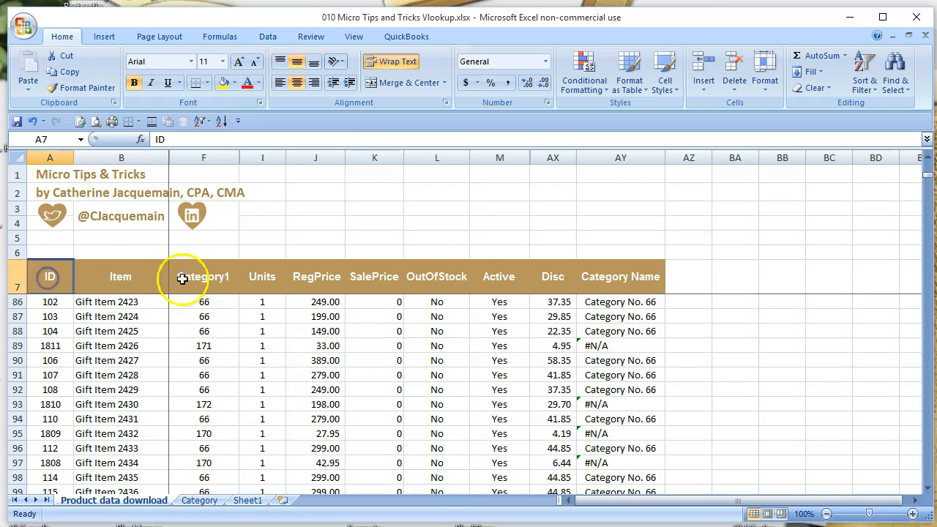
shift+click(607, 276)
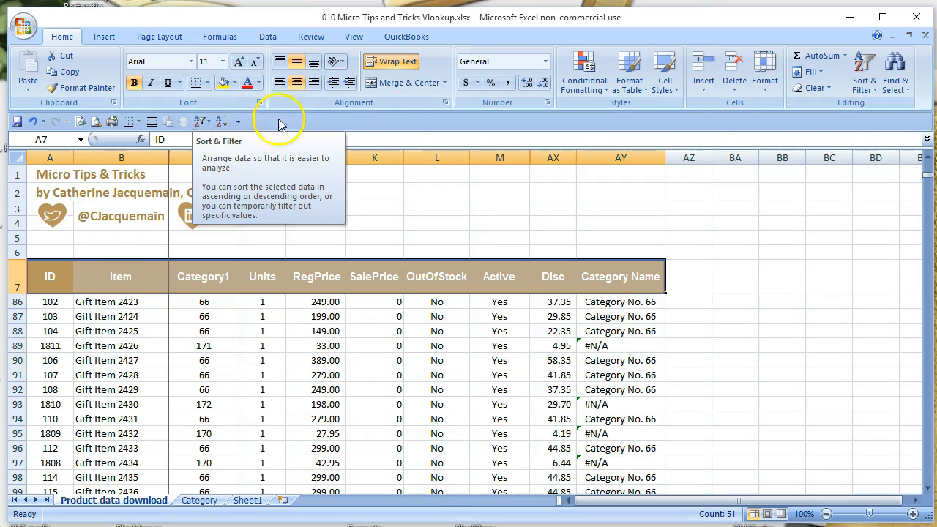
click(865, 85)
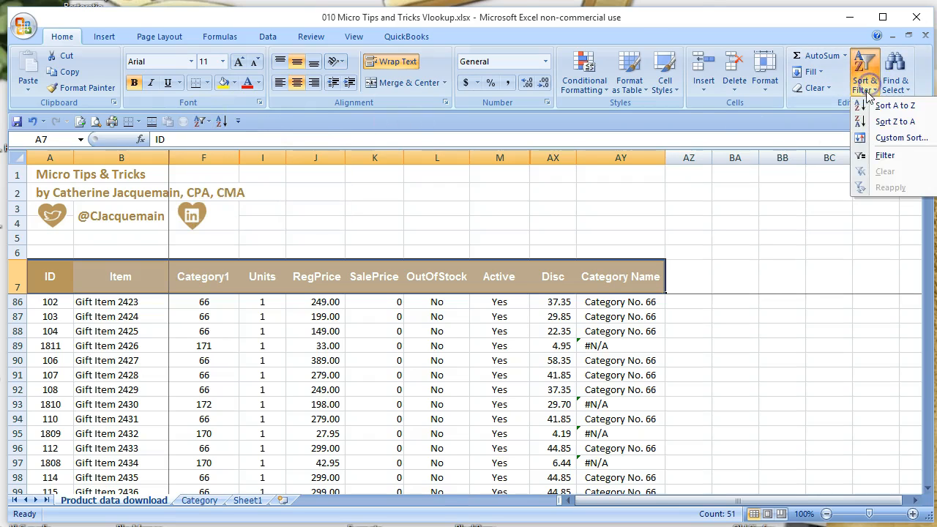
click(885, 155)
click(688, 341)
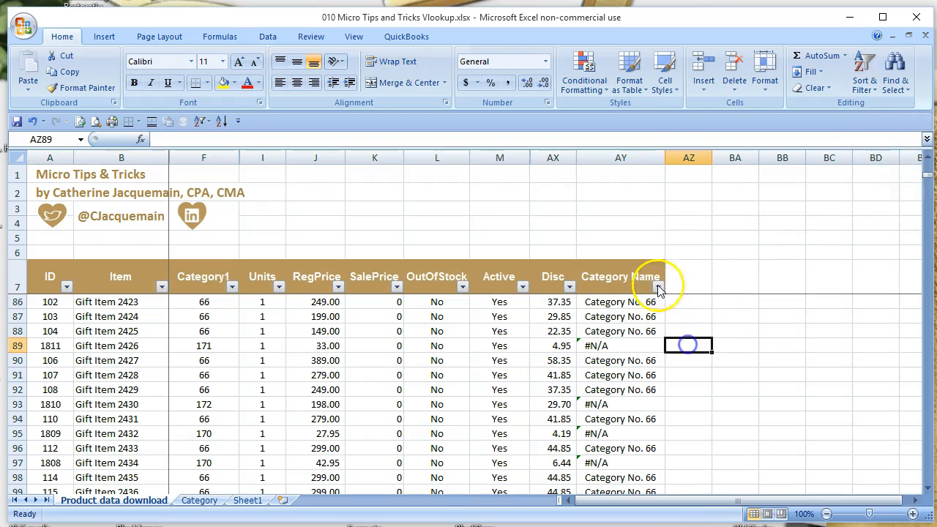
Step: Filter the Category Name column to show only #N/A and look through the unmatched category codes in the product rows
click(658, 287)
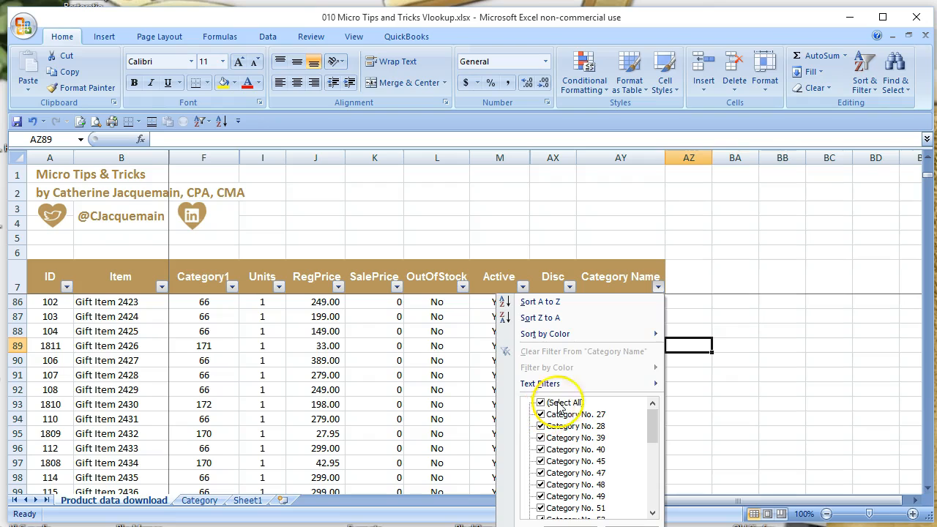
drag(654, 420, 651, 492)
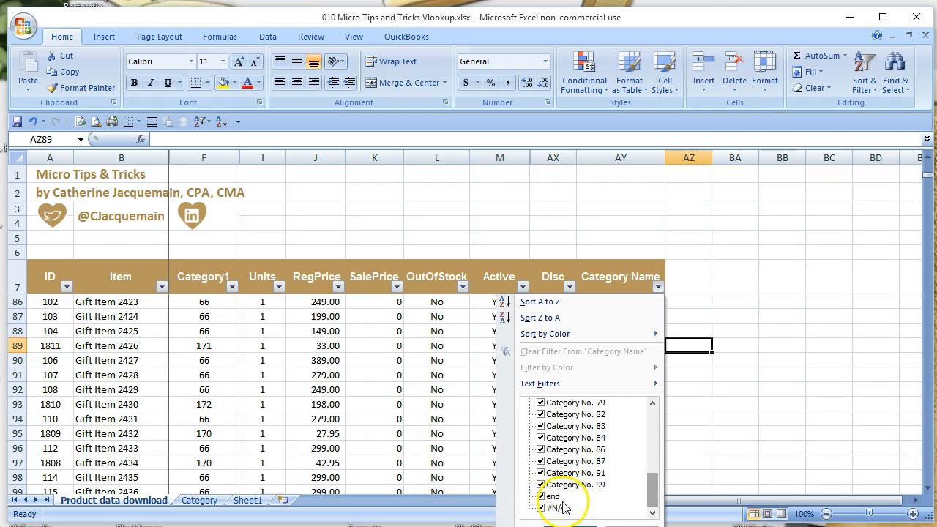
drag(652, 486, 669, 402)
click(541, 402)
drag(655, 428, 651, 494)
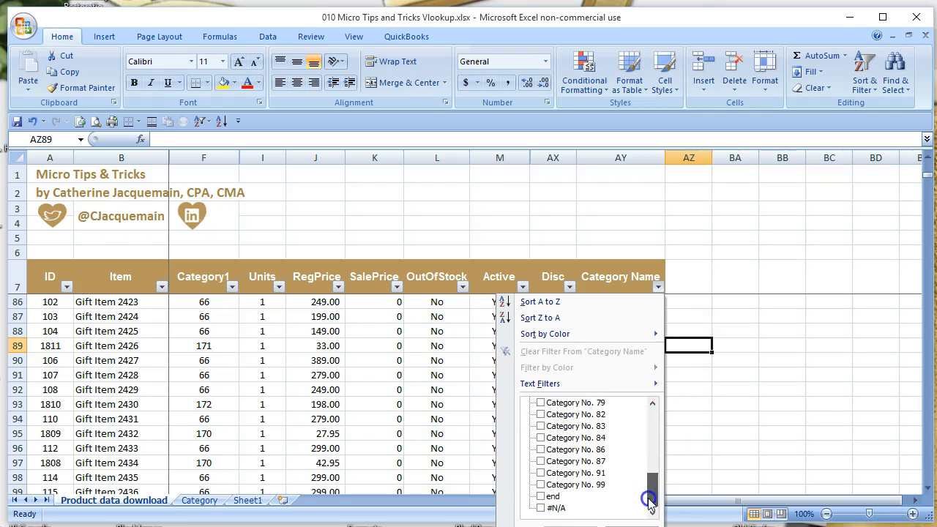
click(541, 507)
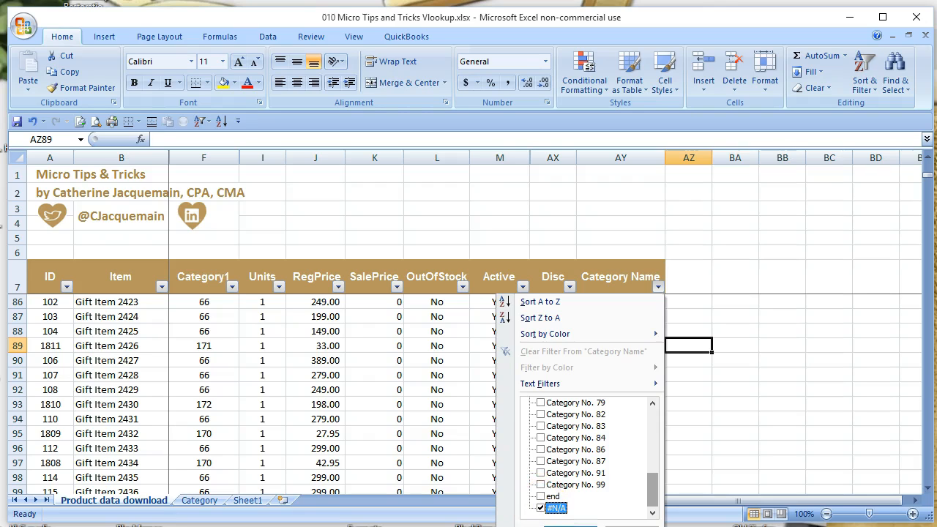
click(571, 526)
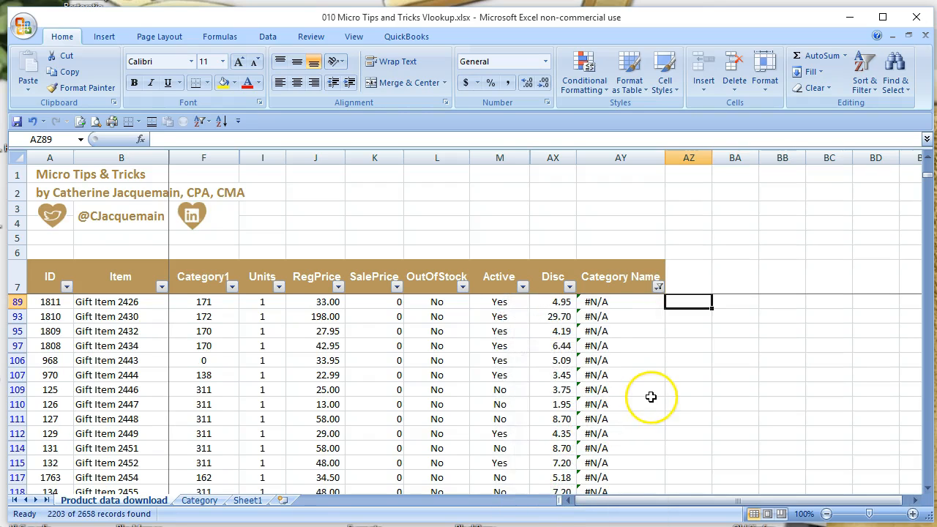
scroll(651, 396, up, 4)
scroll(652, 396, down, 6)
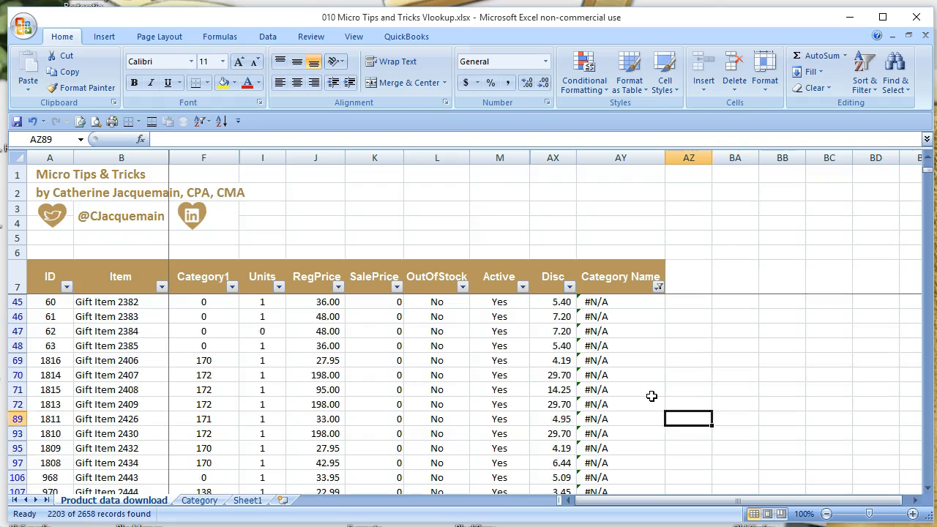
scroll(652, 396, down, 8)
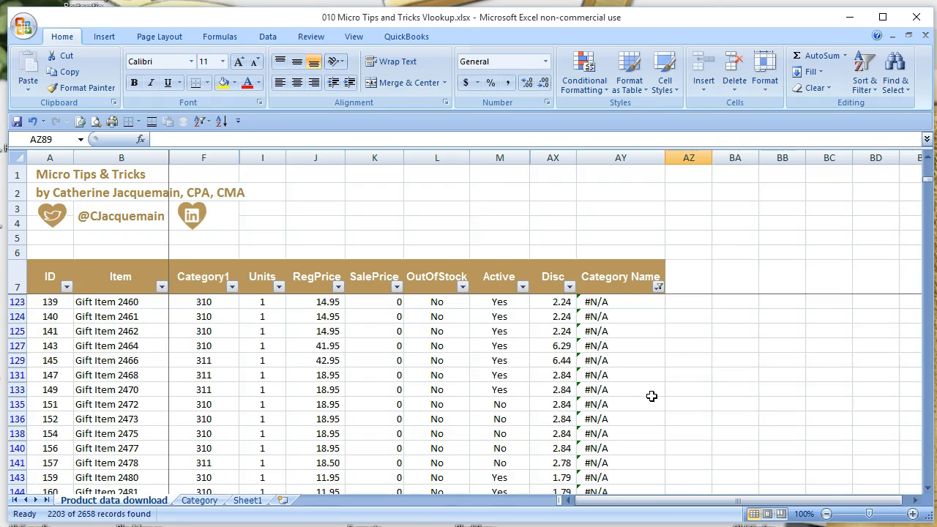
scroll(652, 396, down, 20)
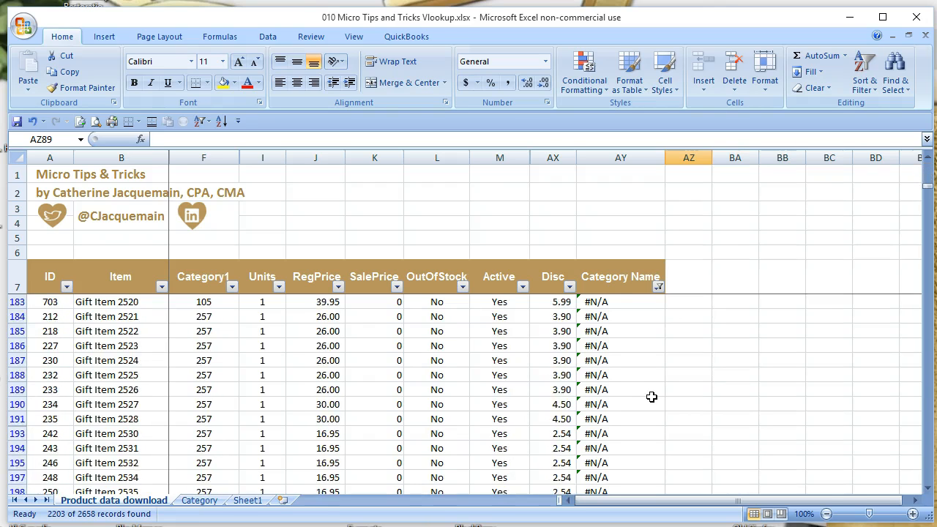
scroll(651, 396, down, 6)
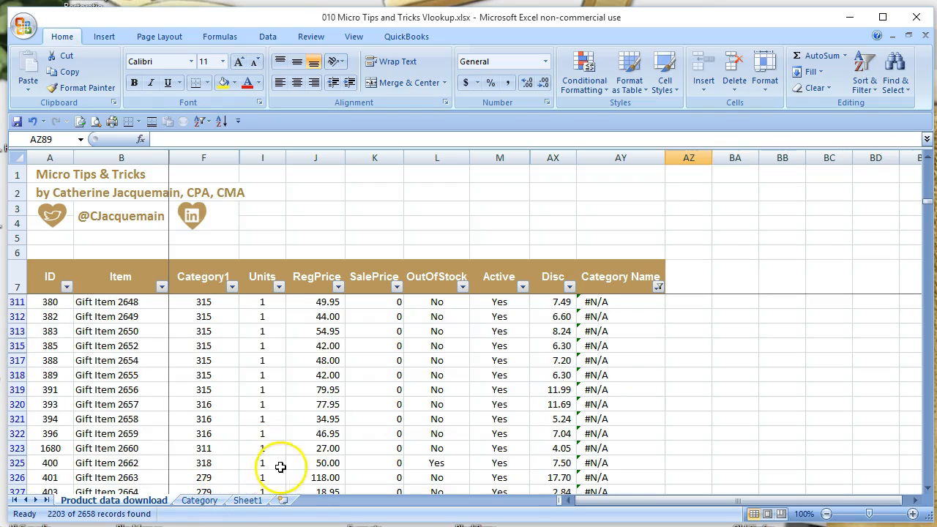
Step: Reselect all values in the Category Name filter to show every product row, and select J319
click(659, 287)
click(540, 404)
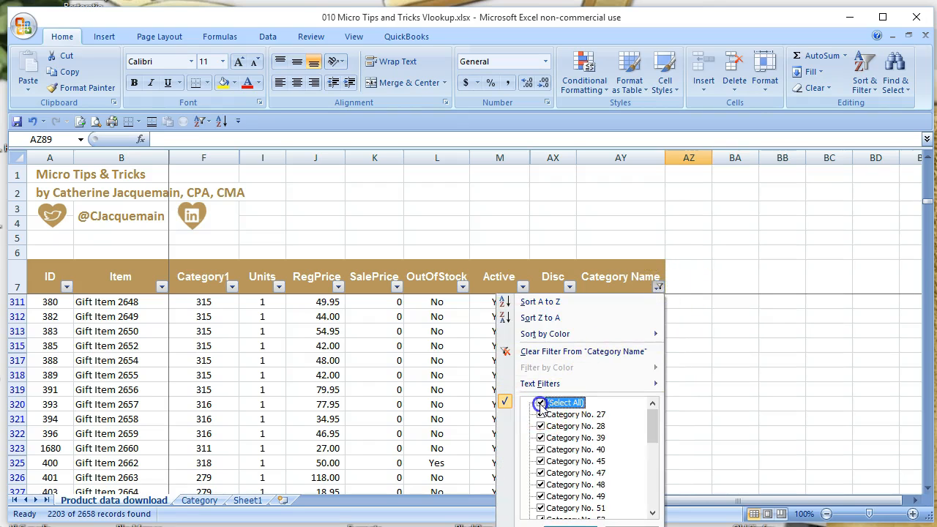
key(Return)
click(331, 415)
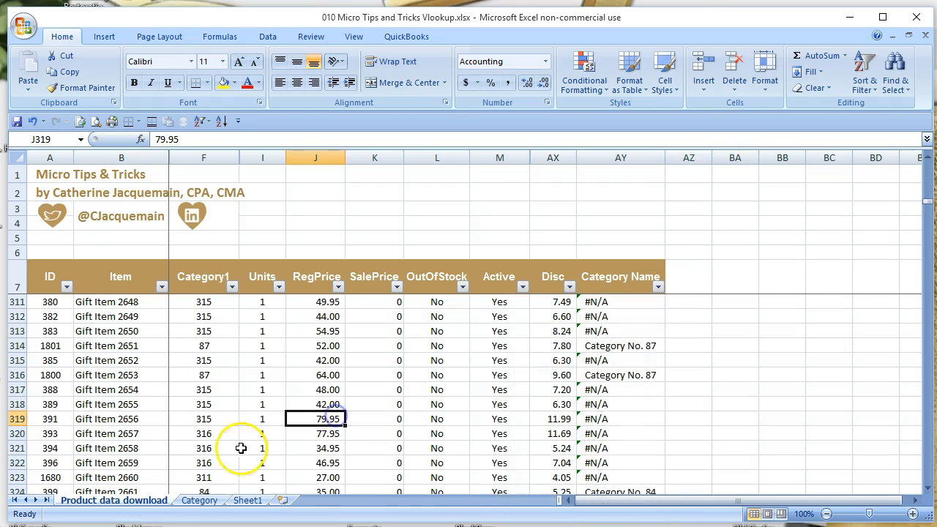
Step: Look through the category codes in the Category sheet from the end of the list up to code 63, and return to the product data
click(199, 500)
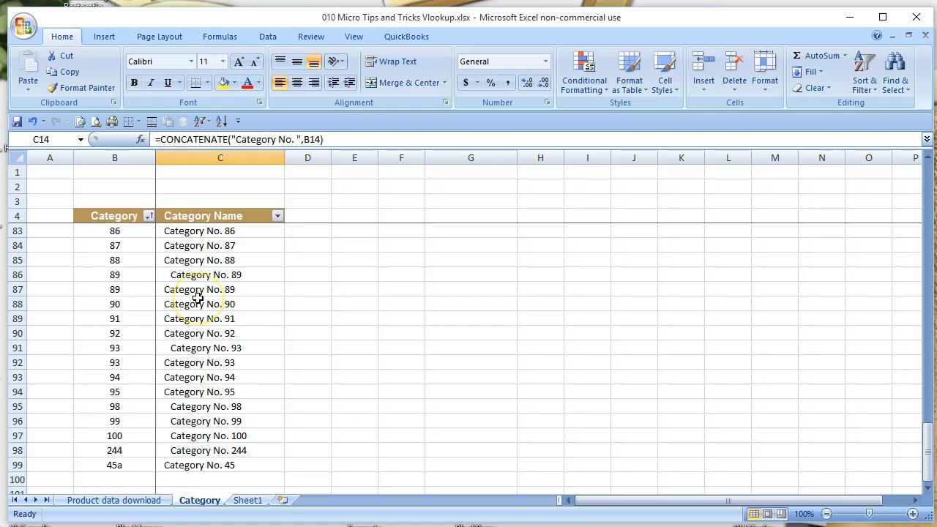
scroll(196, 297, up, 8)
scroll(194, 298, up, 1)
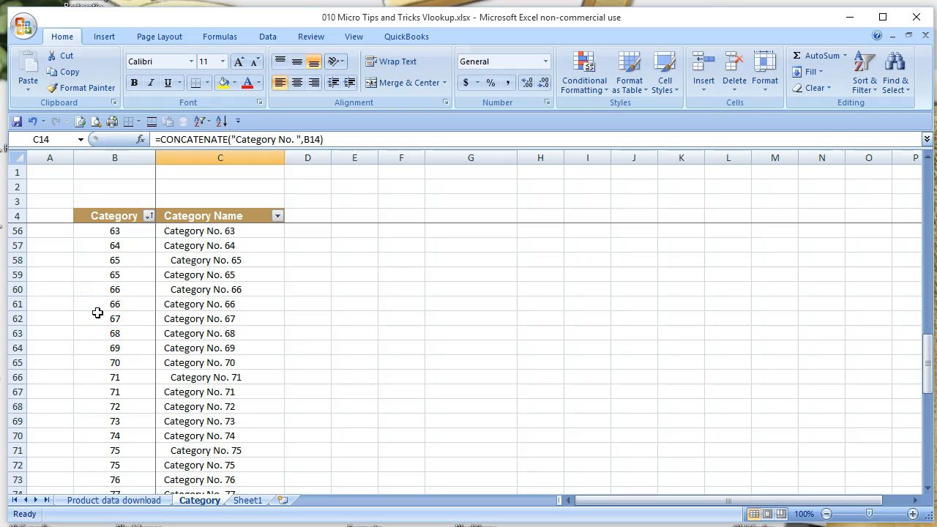
click(91, 501)
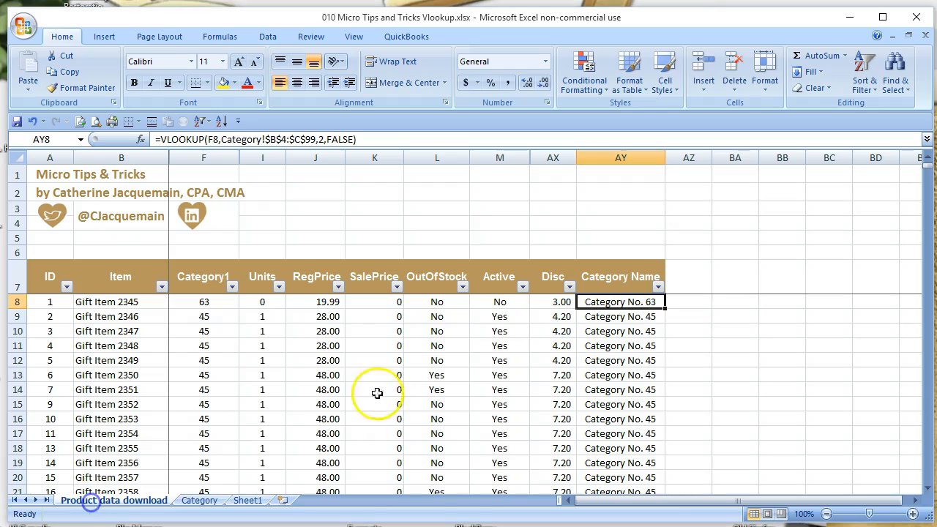